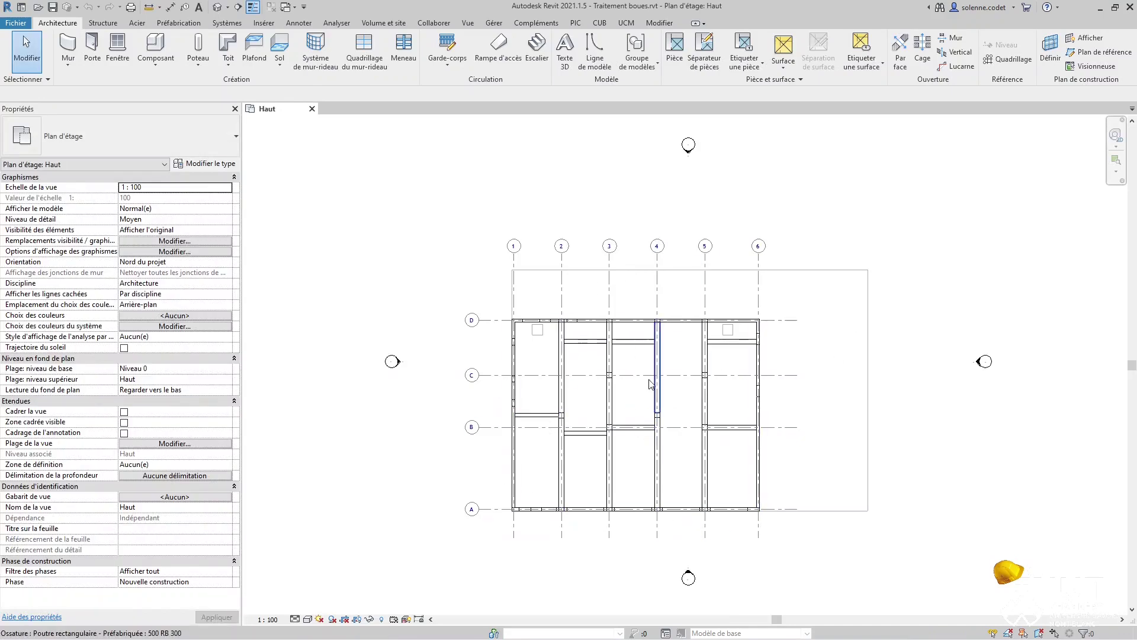
Check the 3D model and the Niveau 0 floor plan, then create a structural plan view for level Niveau 0
double_click(47, 193)
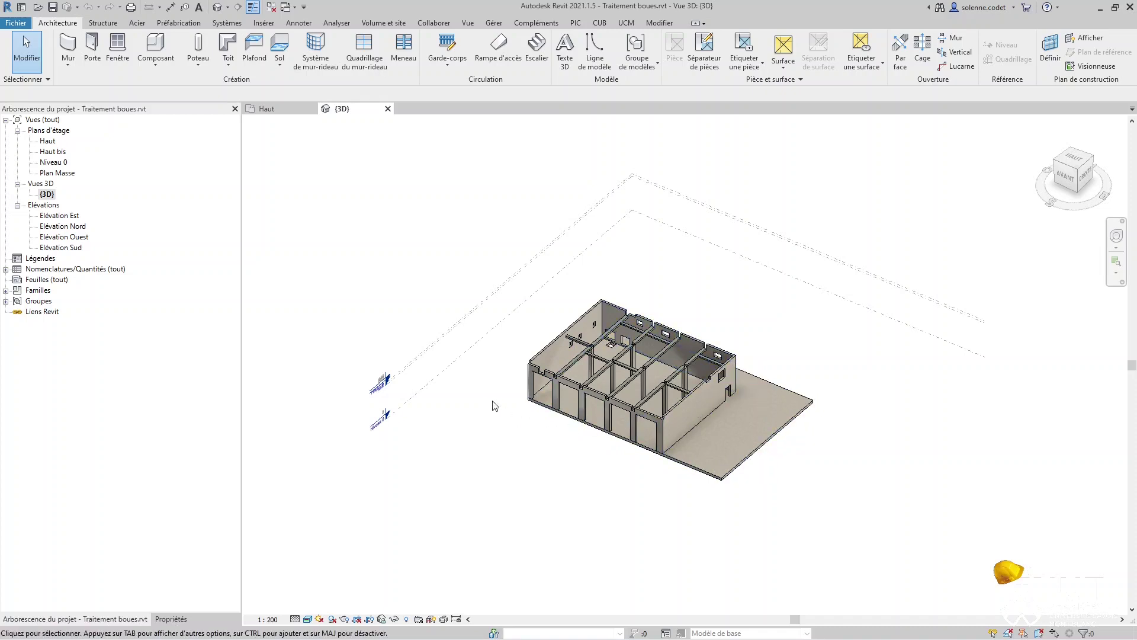
double_click(54, 162)
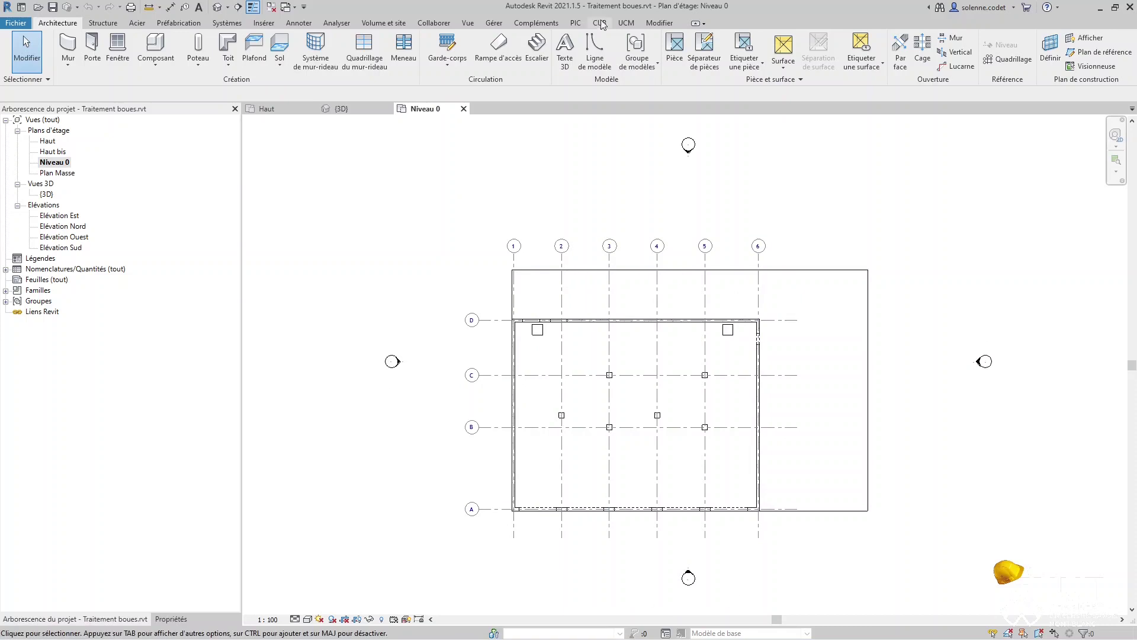
click(467, 24)
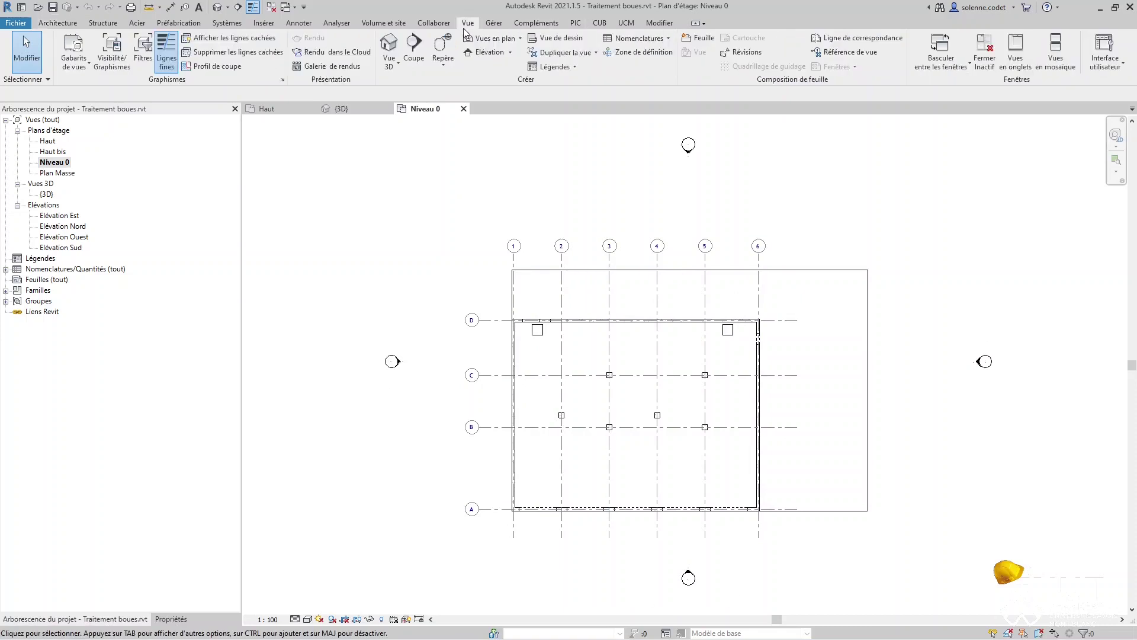
click(497, 38)
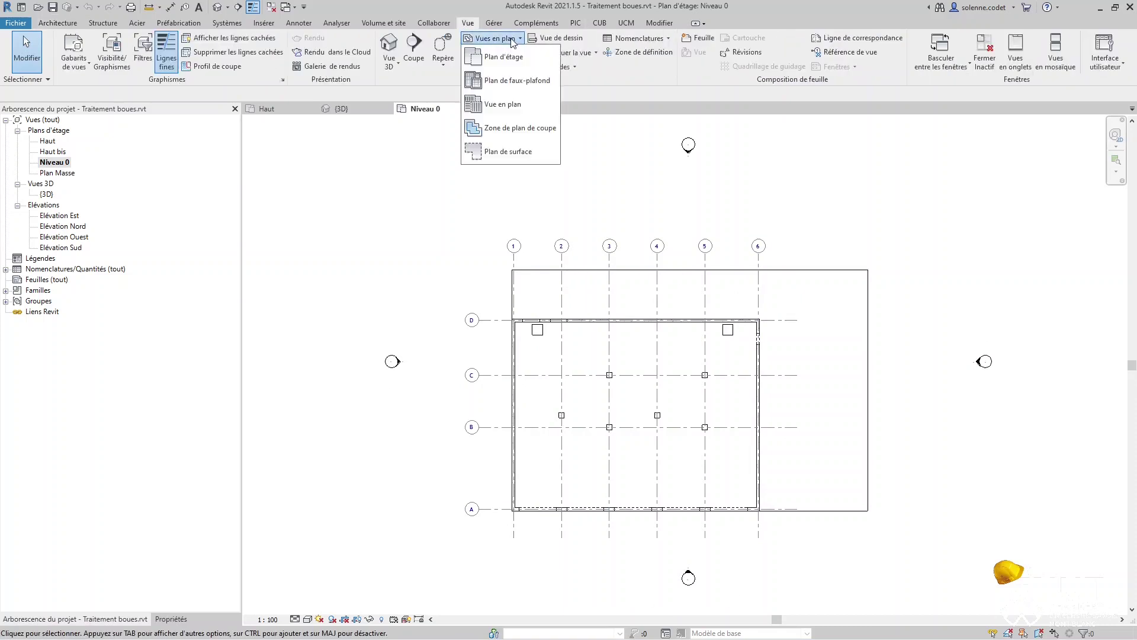
click(477, 107)
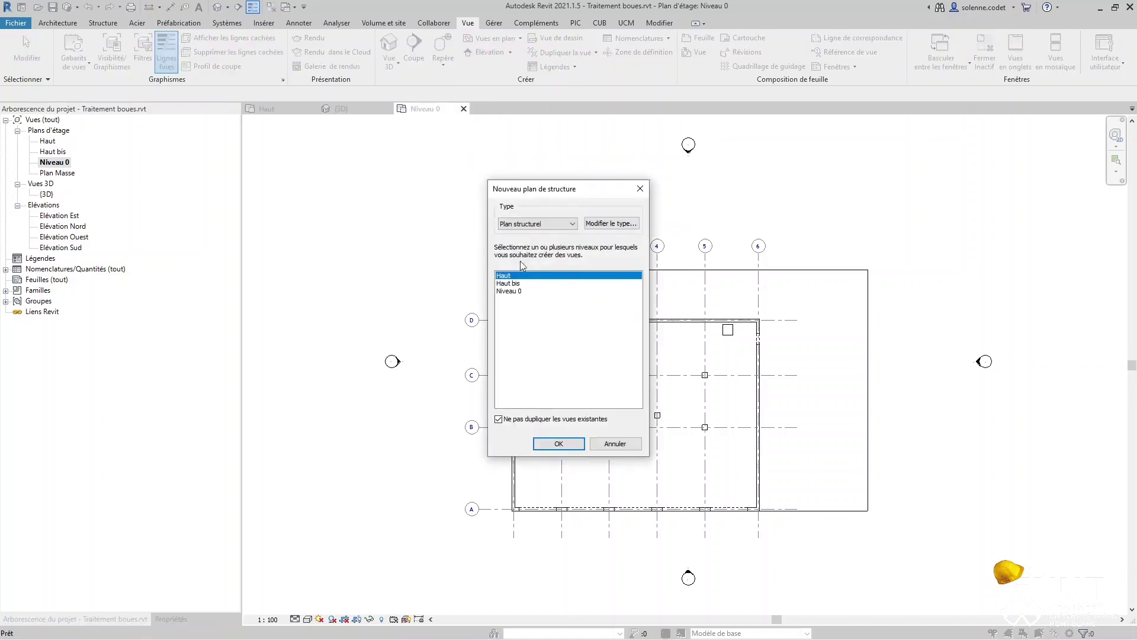
click(517, 291)
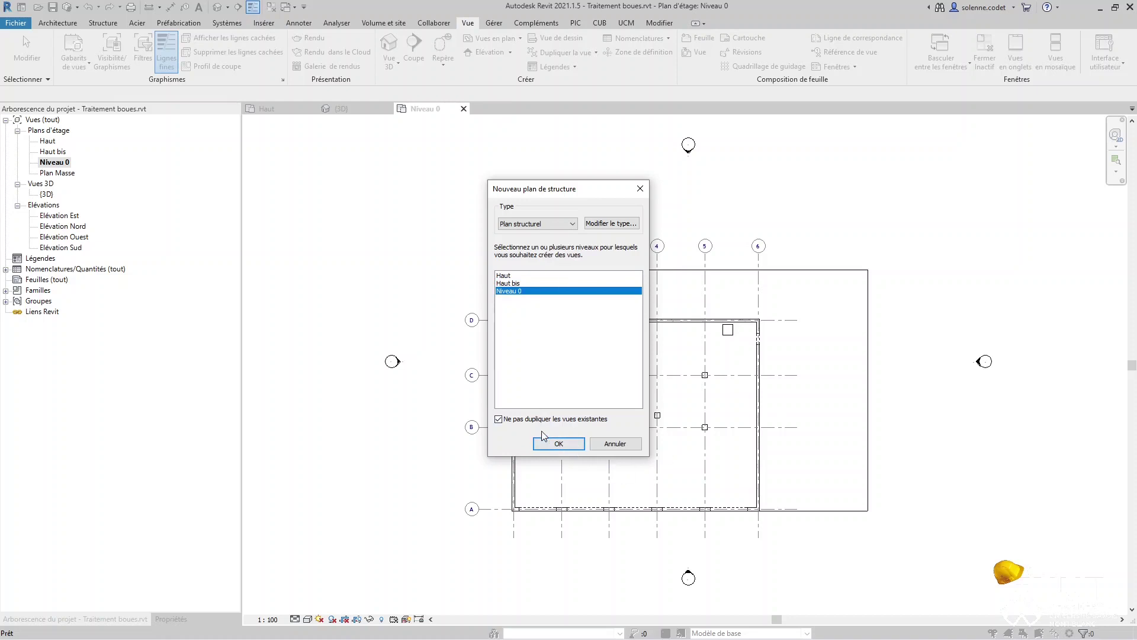
click(567, 446)
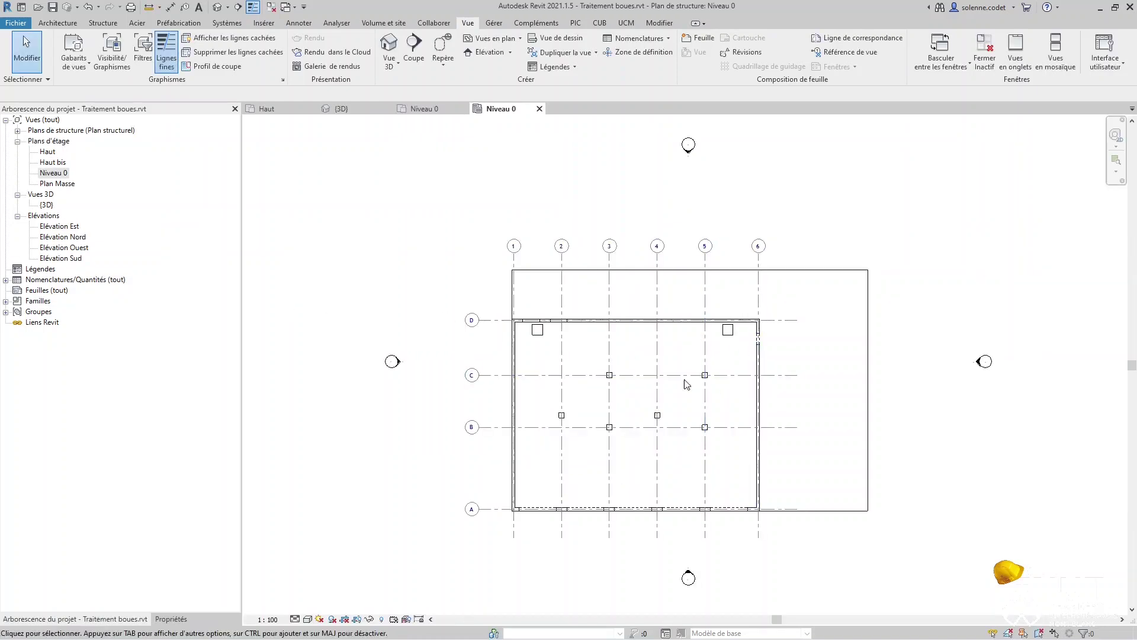
Duplicate the new Niveau 0 structural plan's view type and name the copy "Plan de coffrage"
click(17, 131)
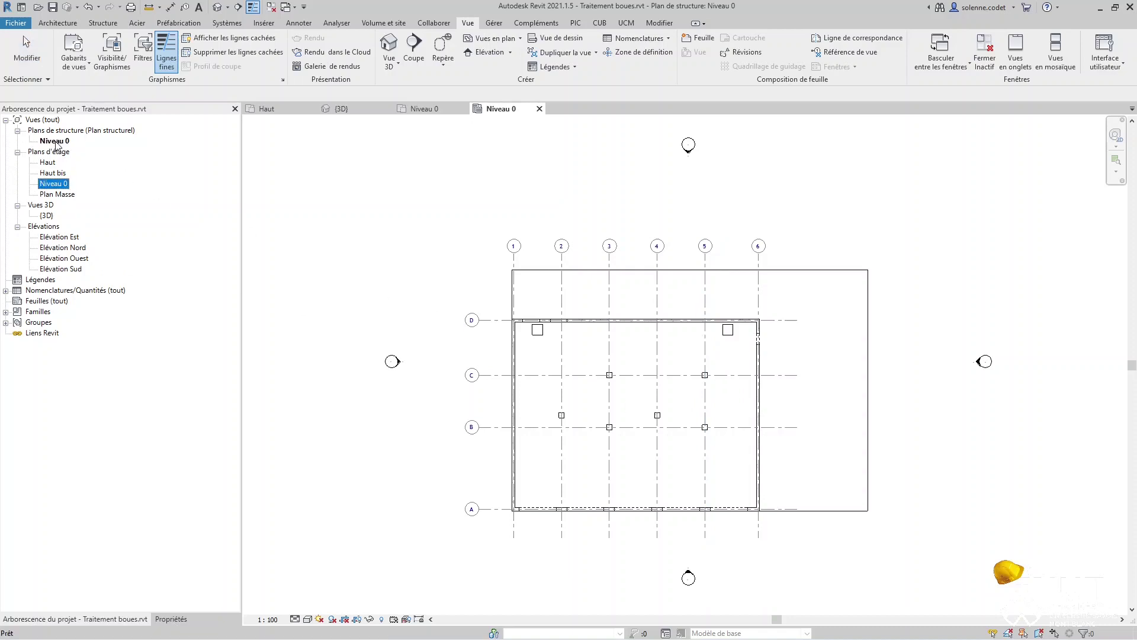
right_click(80, 126)
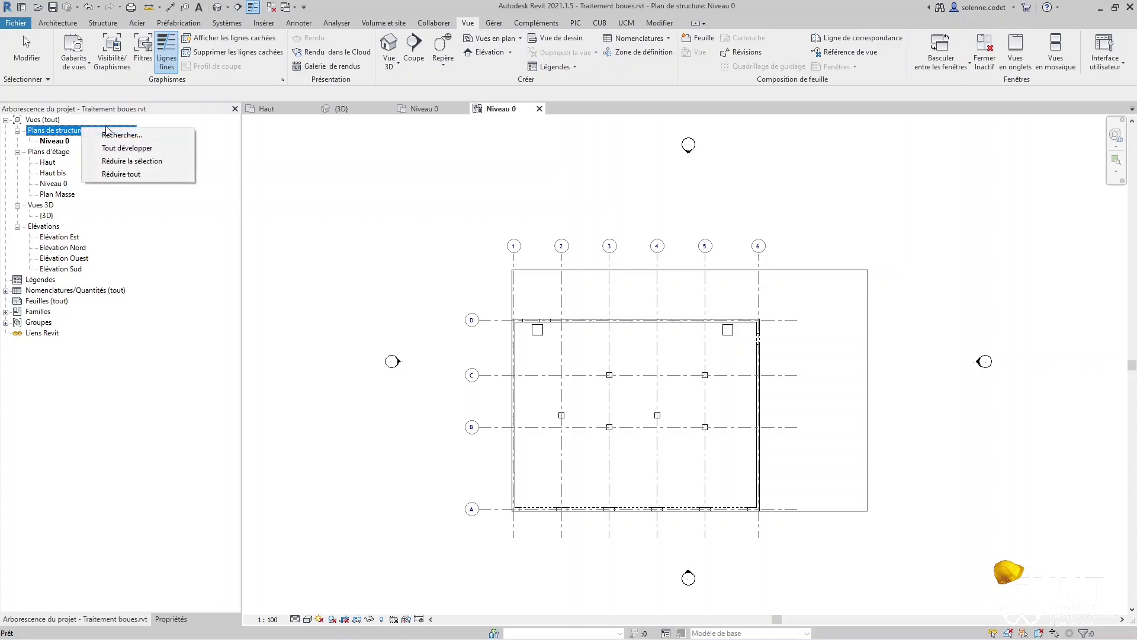
click(184, 630)
click(173, 619)
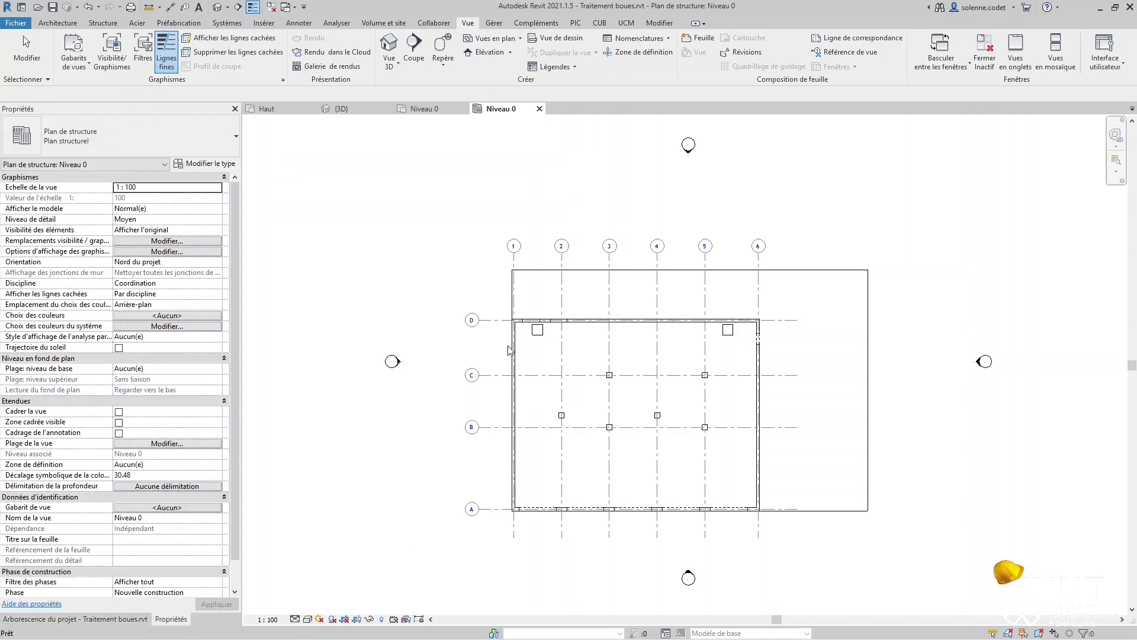
click(209, 165)
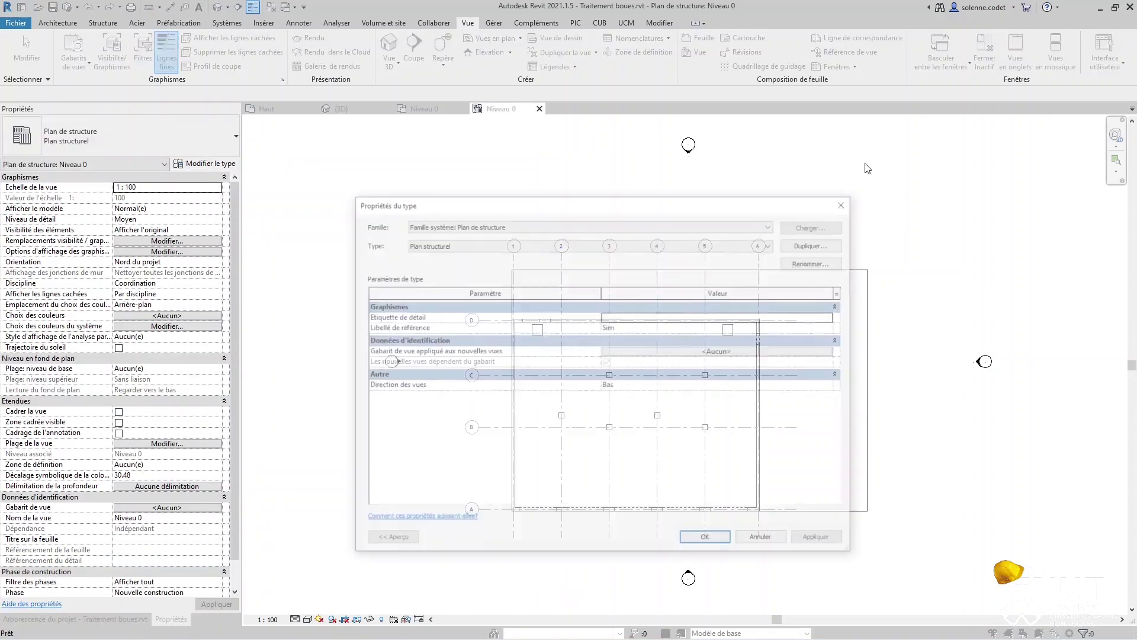
click(812, 243)
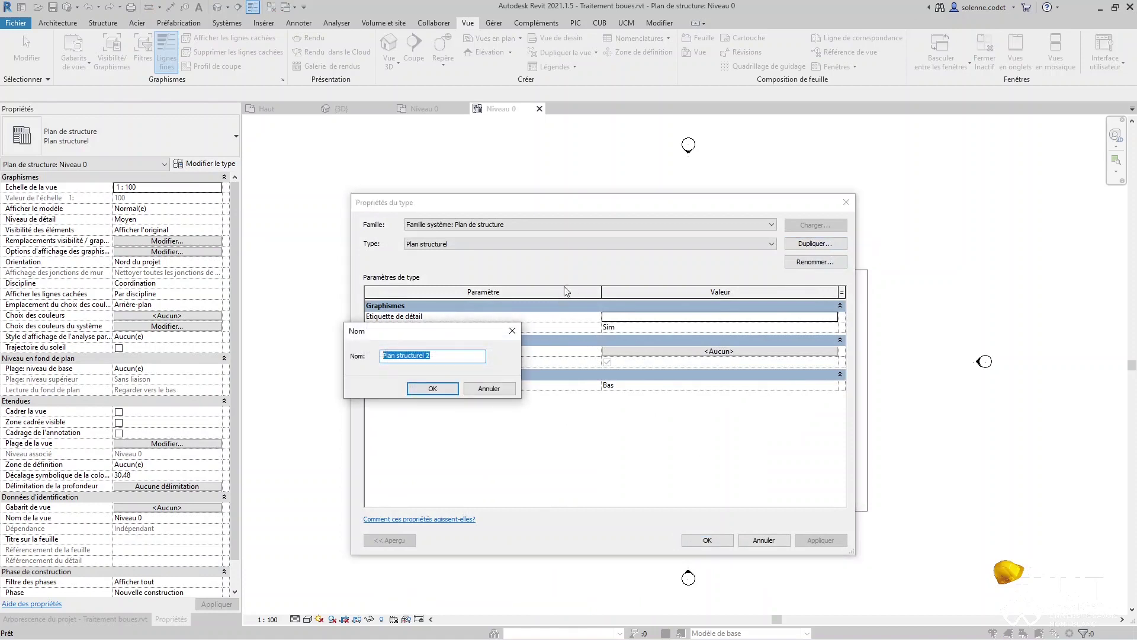
text(Plan de coffrage)
click(447, 388)
Set the view direction of the Plan de coffrage type to look upward and apply the type to the view
click(743, 386)
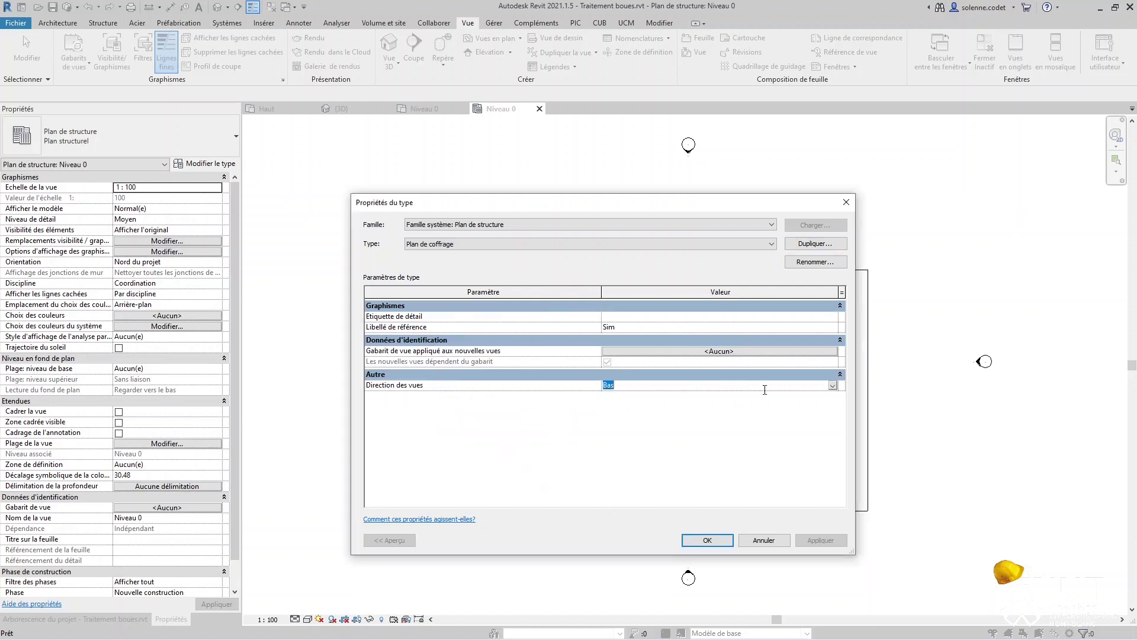
click(832, 385)
click(611, 404)
click(705, 541)
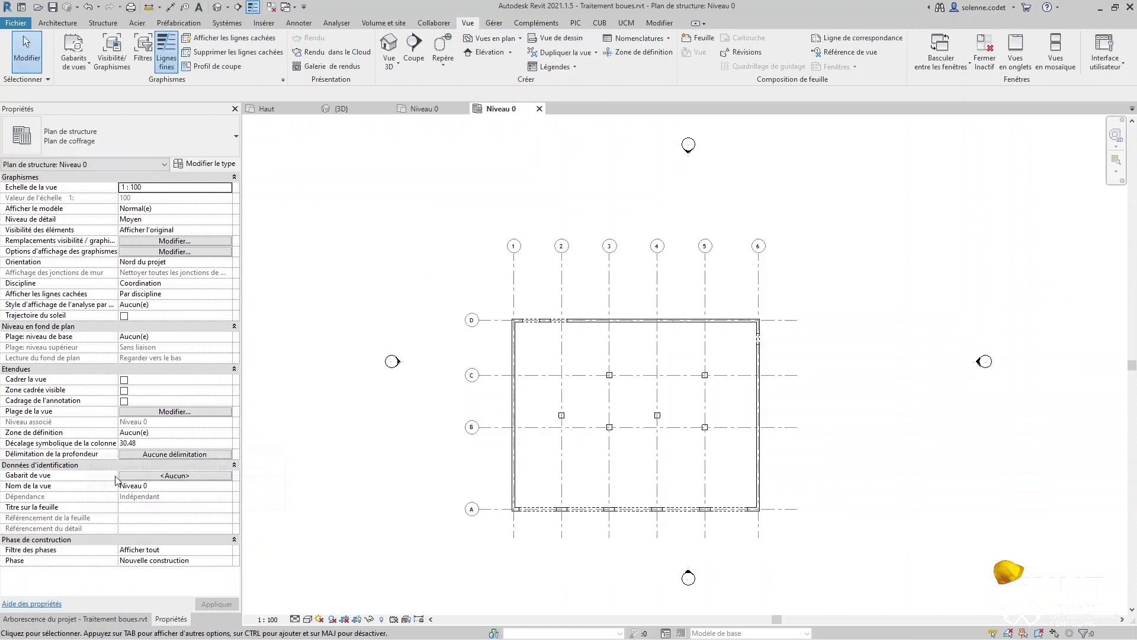
Set the cut plane offset in the formwork plan's view range to 150
click(218, 410)
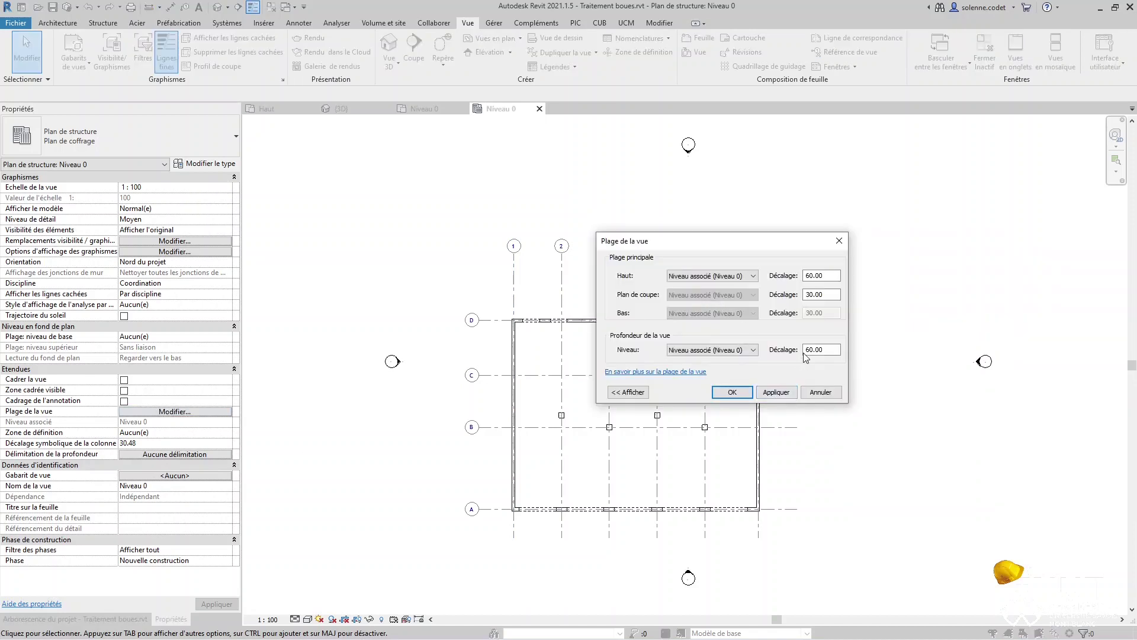
double_click(822, 294)
text(15)
key(shift+Tab)
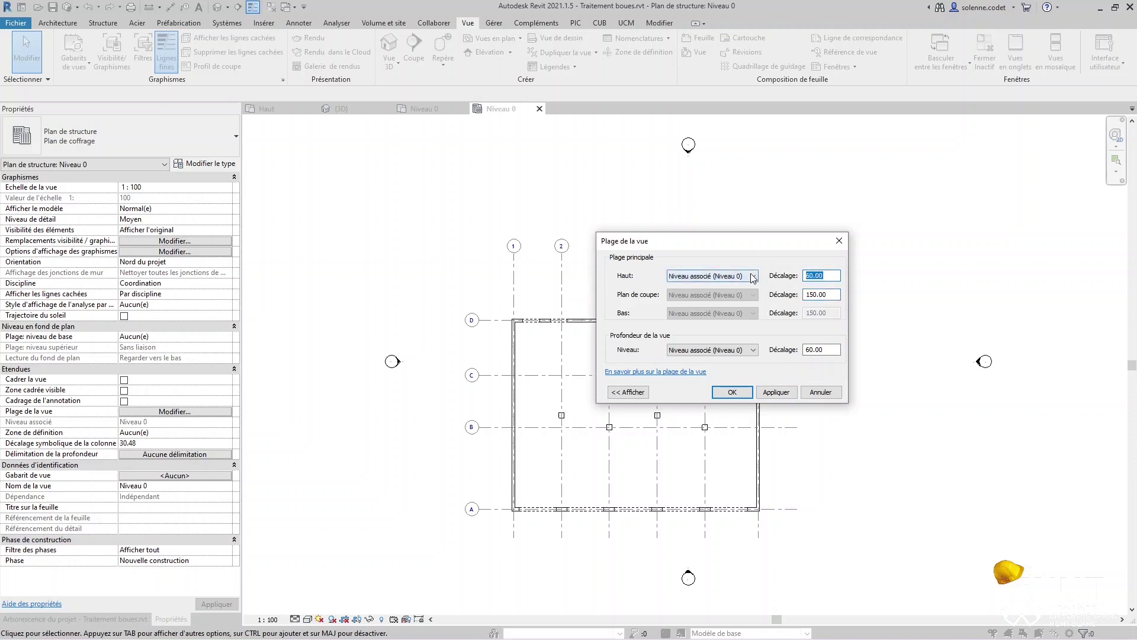
Set the view range's top to Niveau supérieur (Haut) with offset 0 and its view depth level to Niveau supérieur (Haut)
click(749, 276)
click(743, 294)
double_click(829, 275)
text(0)
click(747, 350)
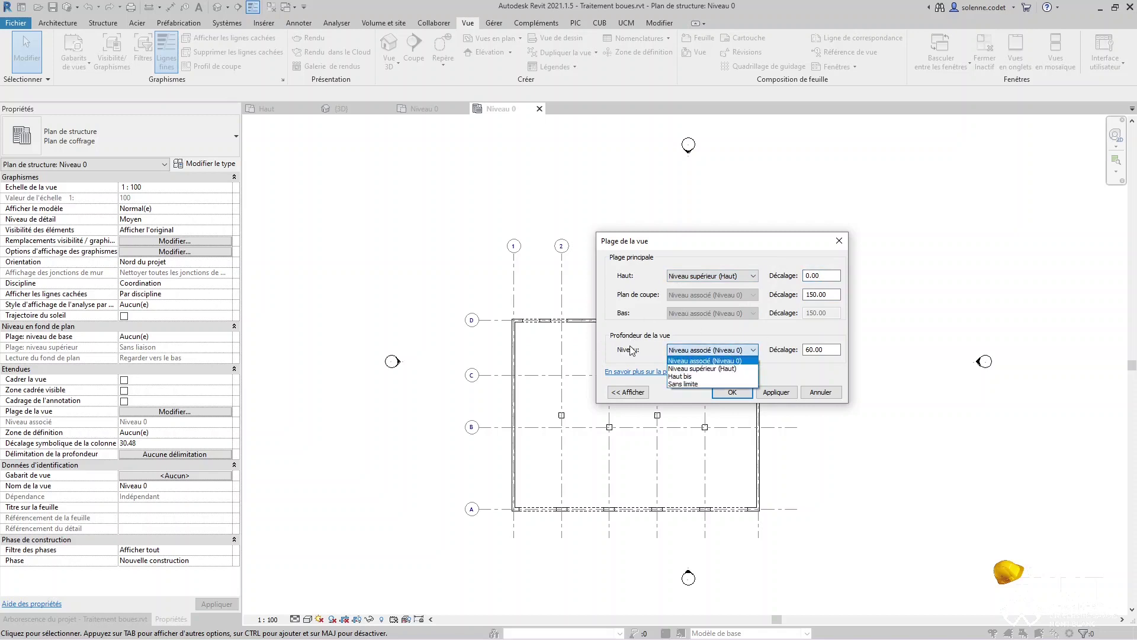
click(707, 369)
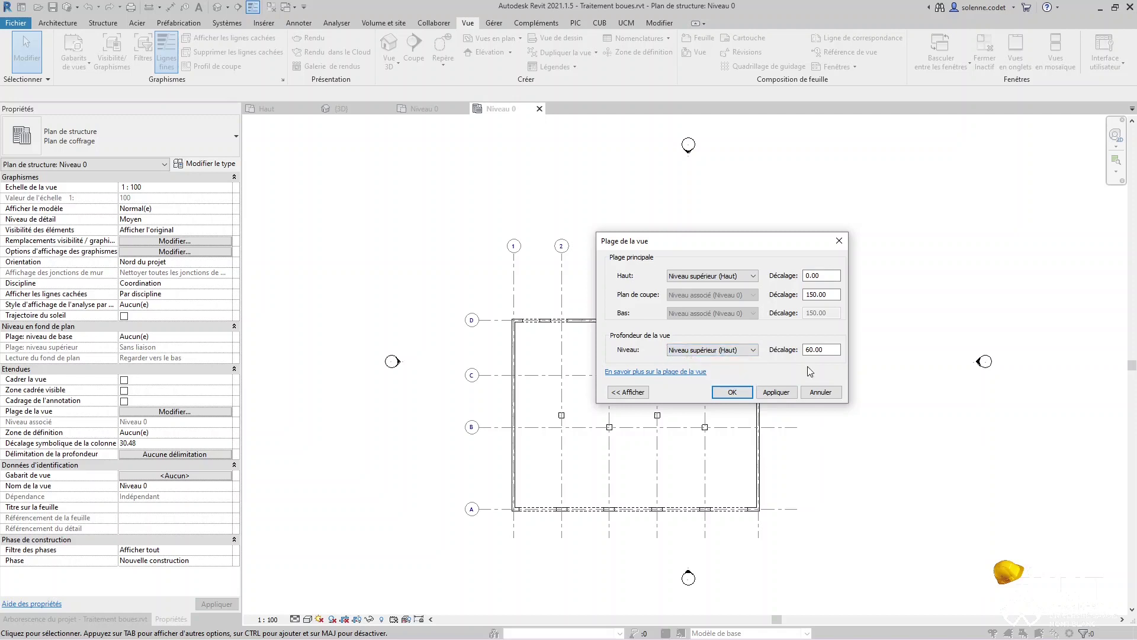
key(Return)
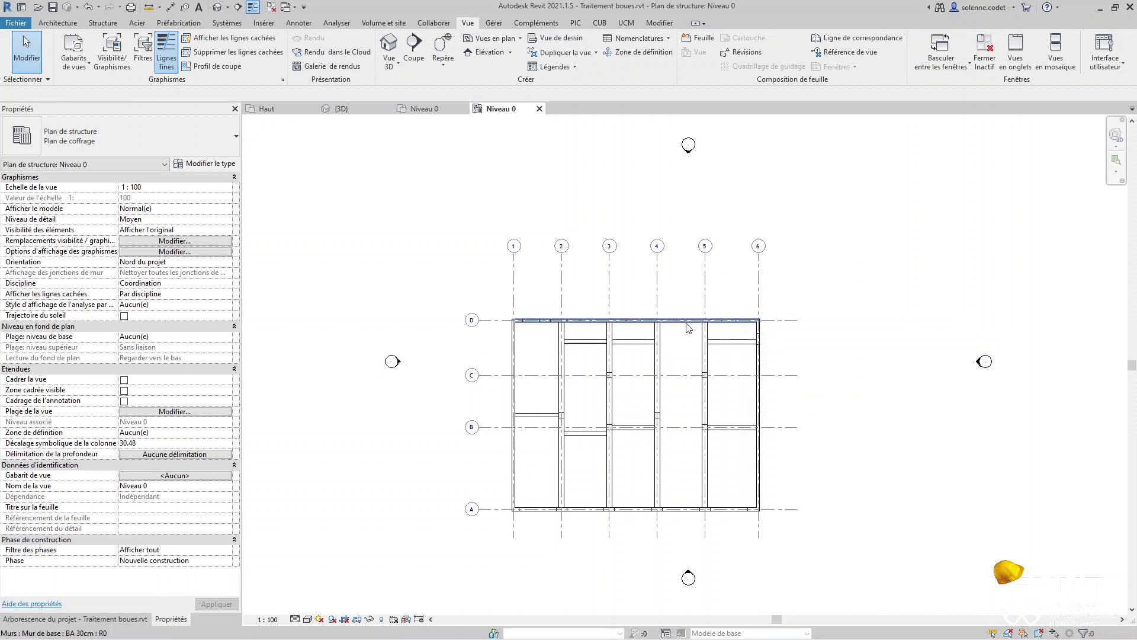
Give the BA 30cm wall along grid D the identifier VB 01
scroll(540, 314, up, 5)
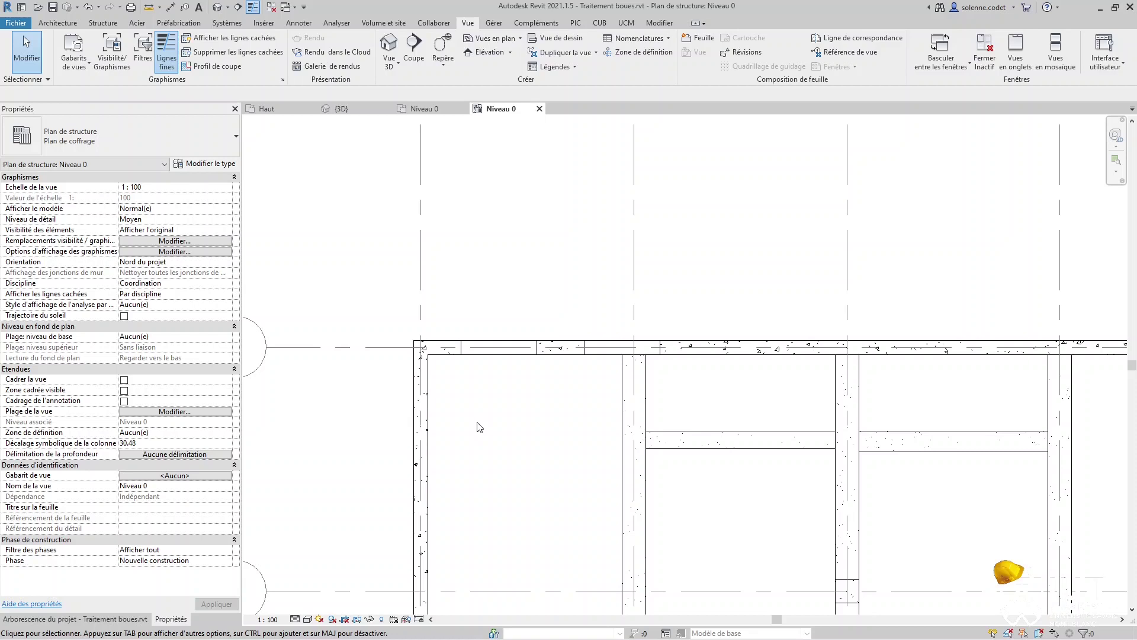
click(574, 359)
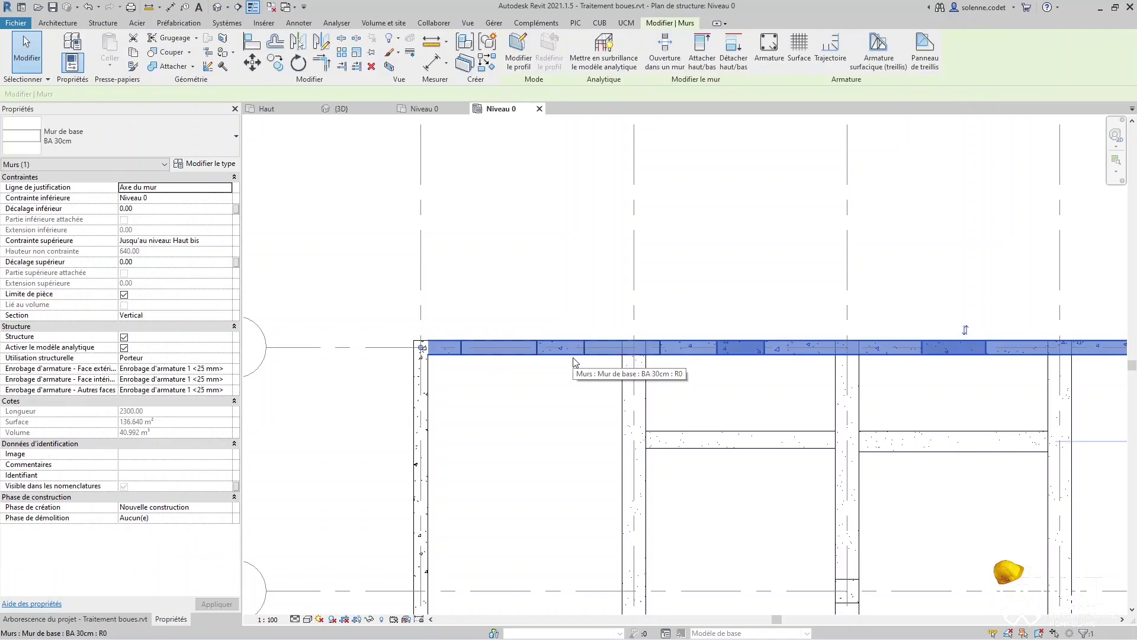
click(155, 475)
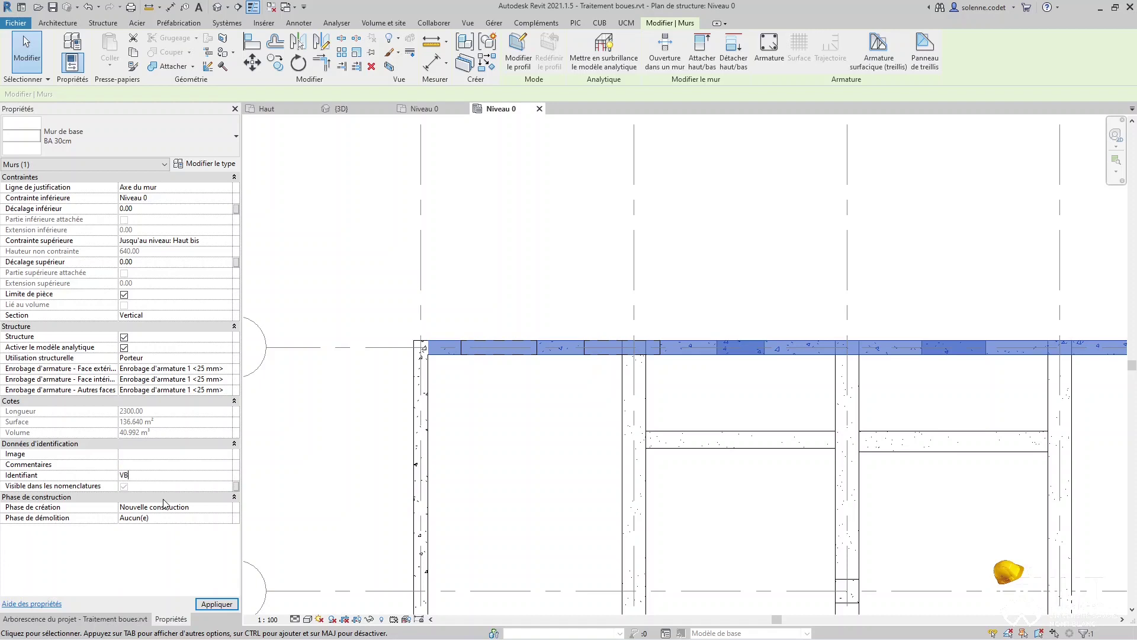
click(216, 603)
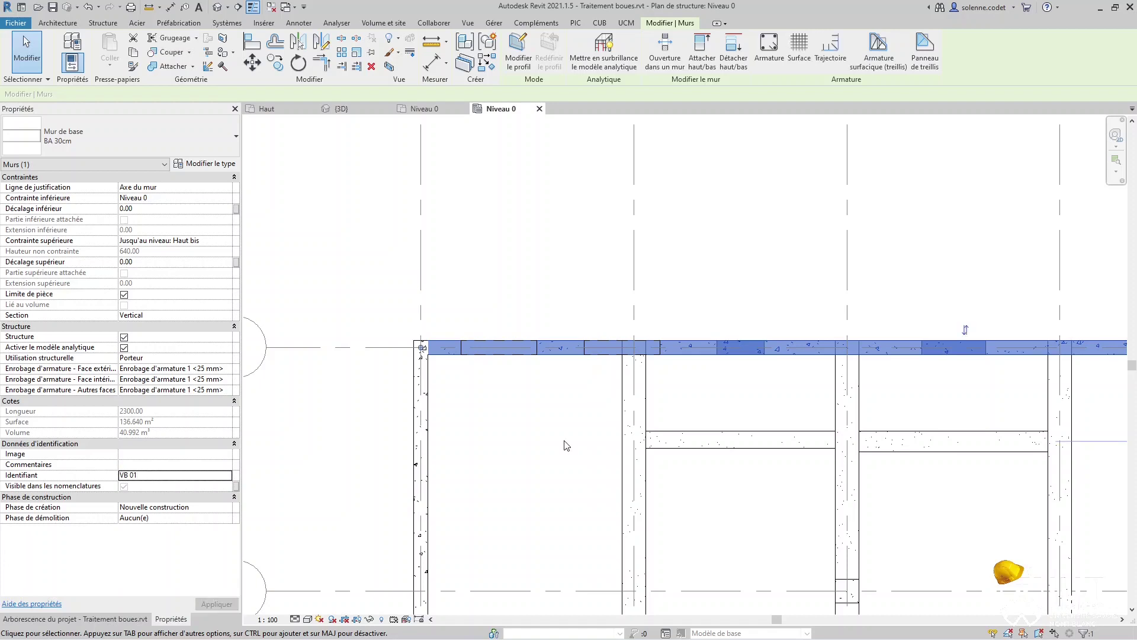
click(566, 446)
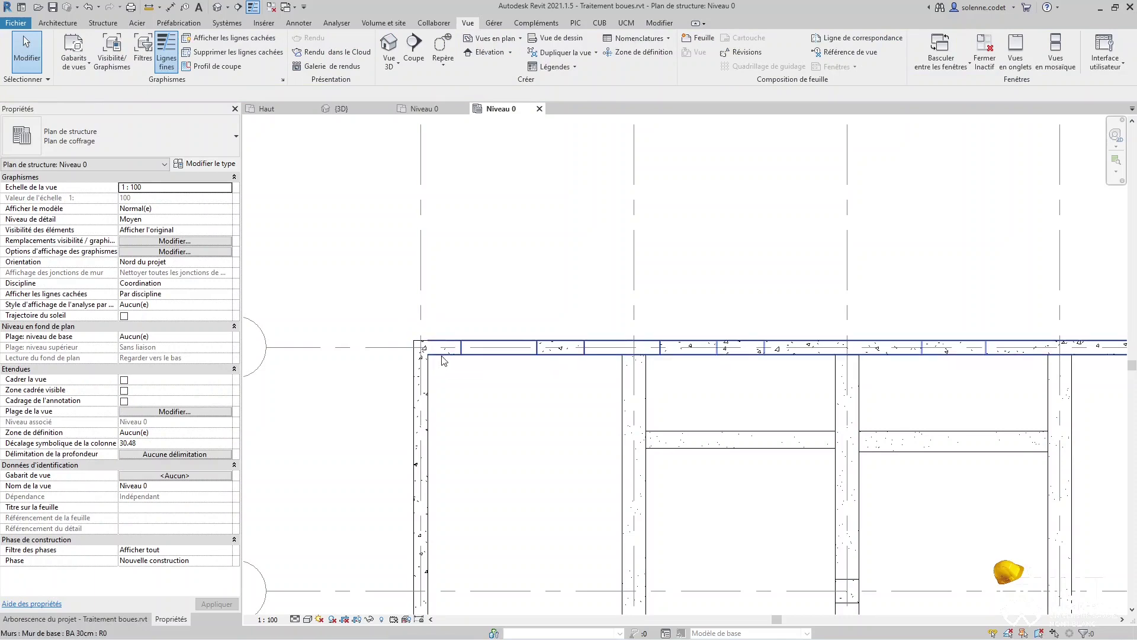
Examine the extent of the grid D wall from its grid 1 corner to its grid 6 corner
click(1122, 619)
click(1123, 619)
click(1122, 620)
click(1122, 619)
click(1122, 620)
click(1122, 619)
click(1123, 619)
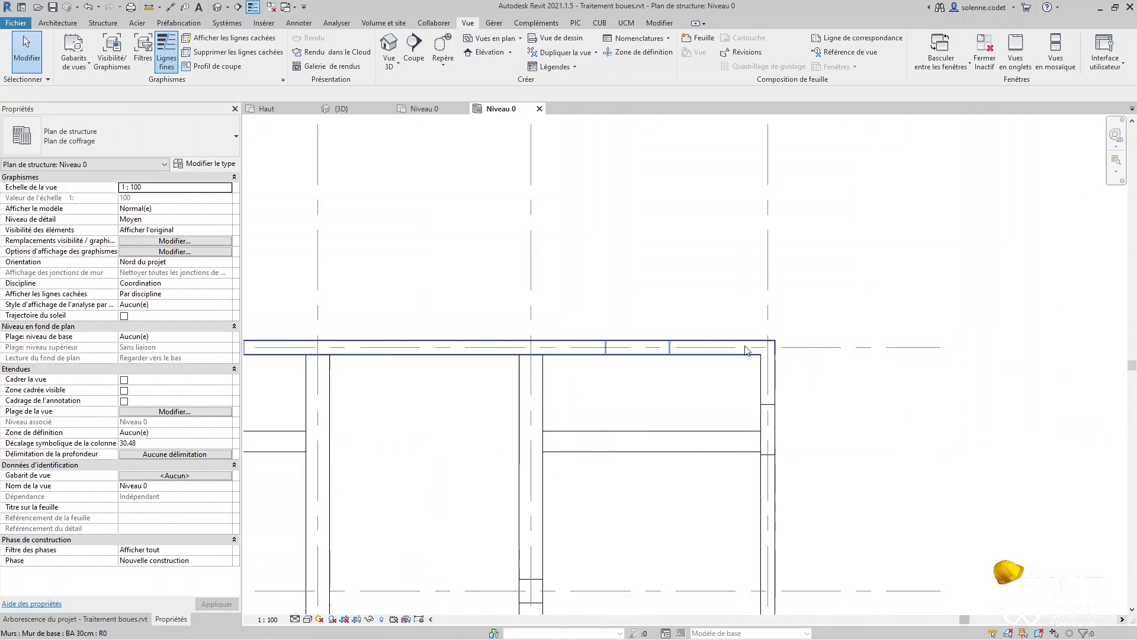
drag(965, 620, 731, 618)
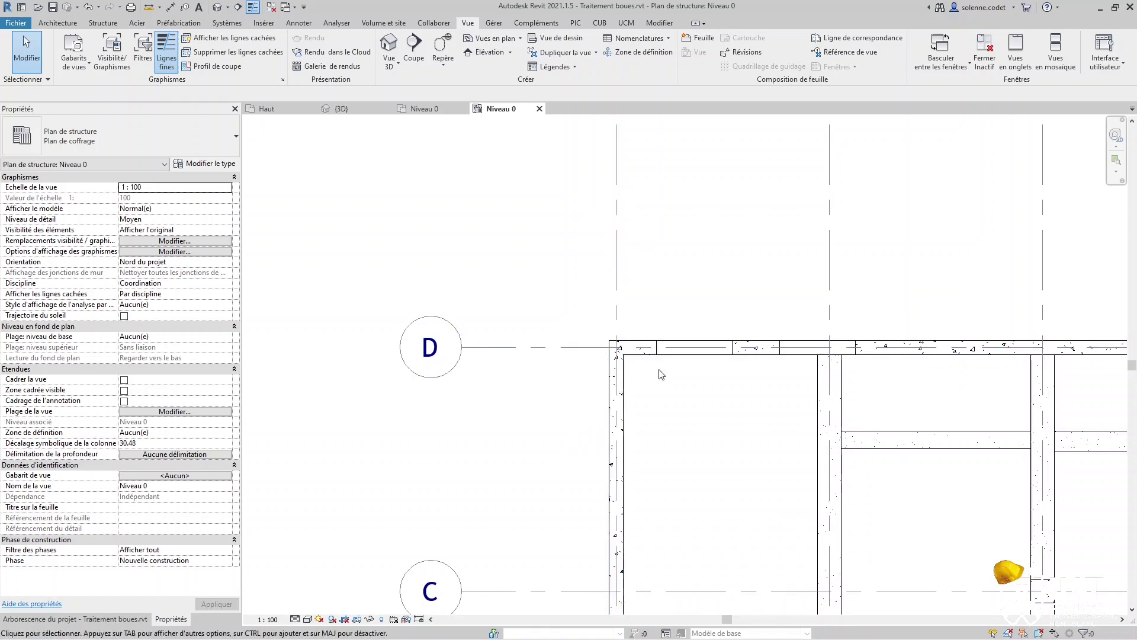
Disallow the wall join at the corner of grids D and 1
click(635, 349)
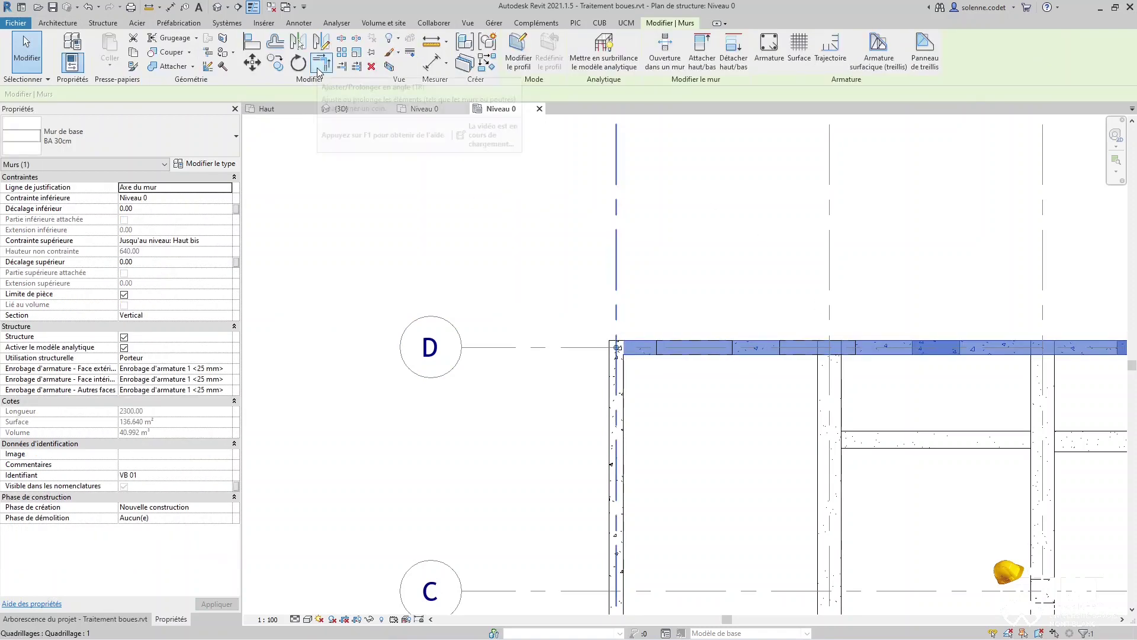
click(207, 68)
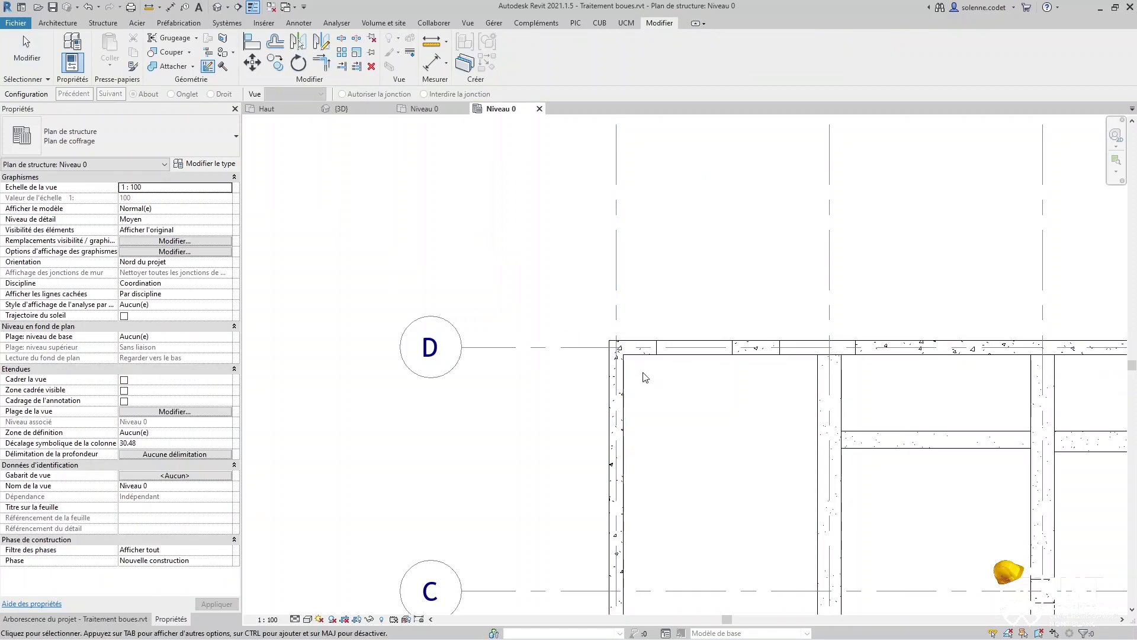
click(616, 367)
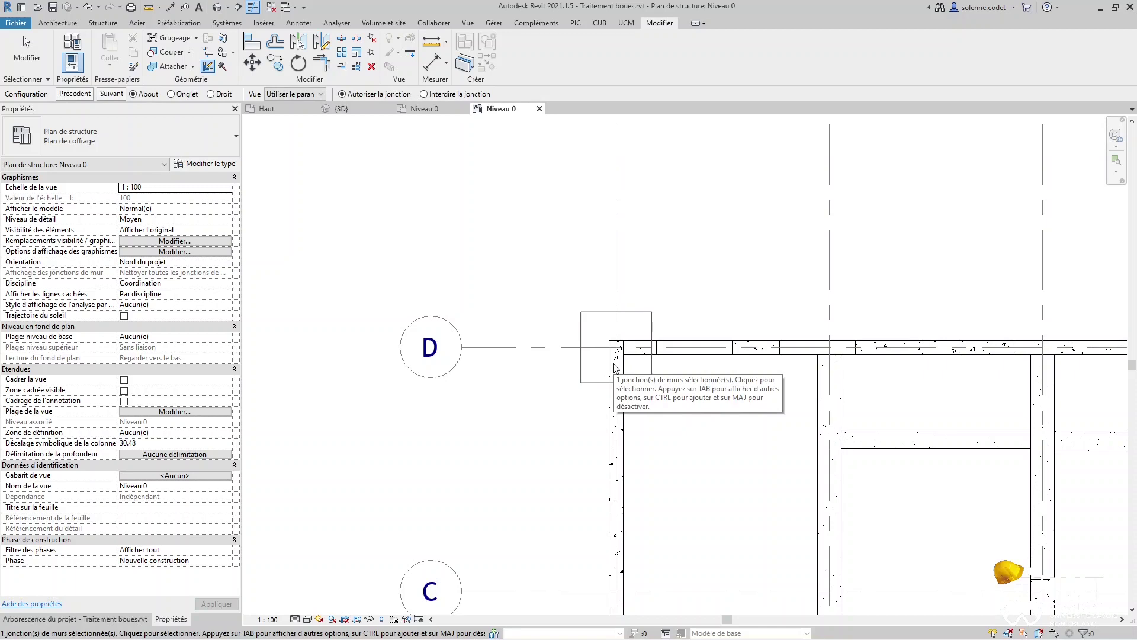
click(424, 93)
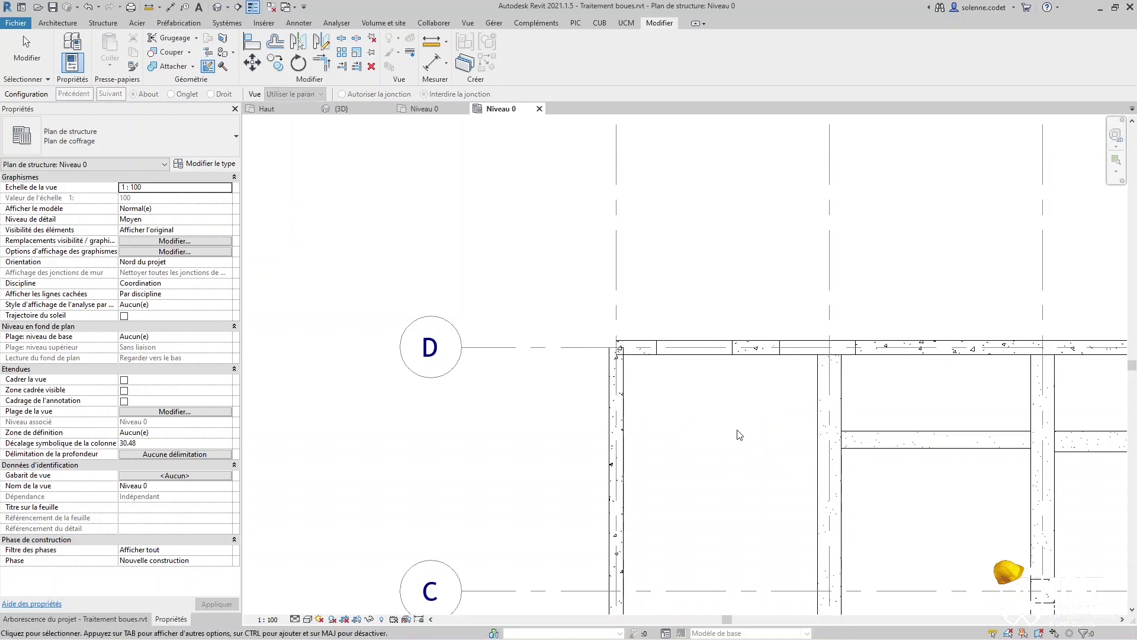
Align the end of the grid D wall with the outer face of the grid 1 wall and lock the alignment
click(632, 348)
click(251, 43)
click(610, 379)
click(618, 347)
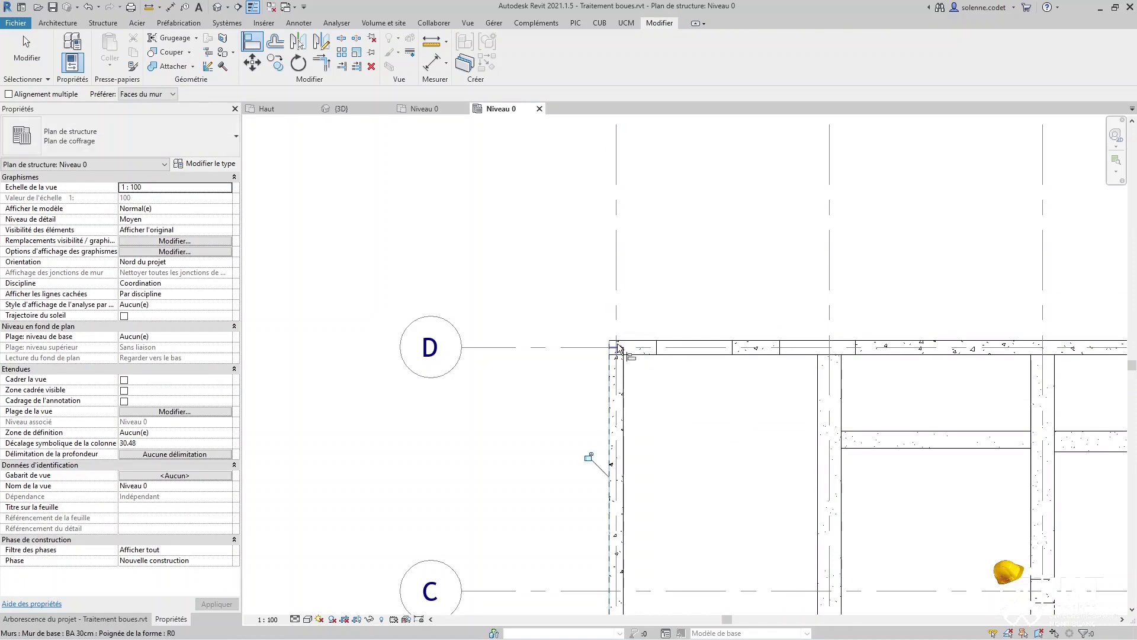
click(590, 456)
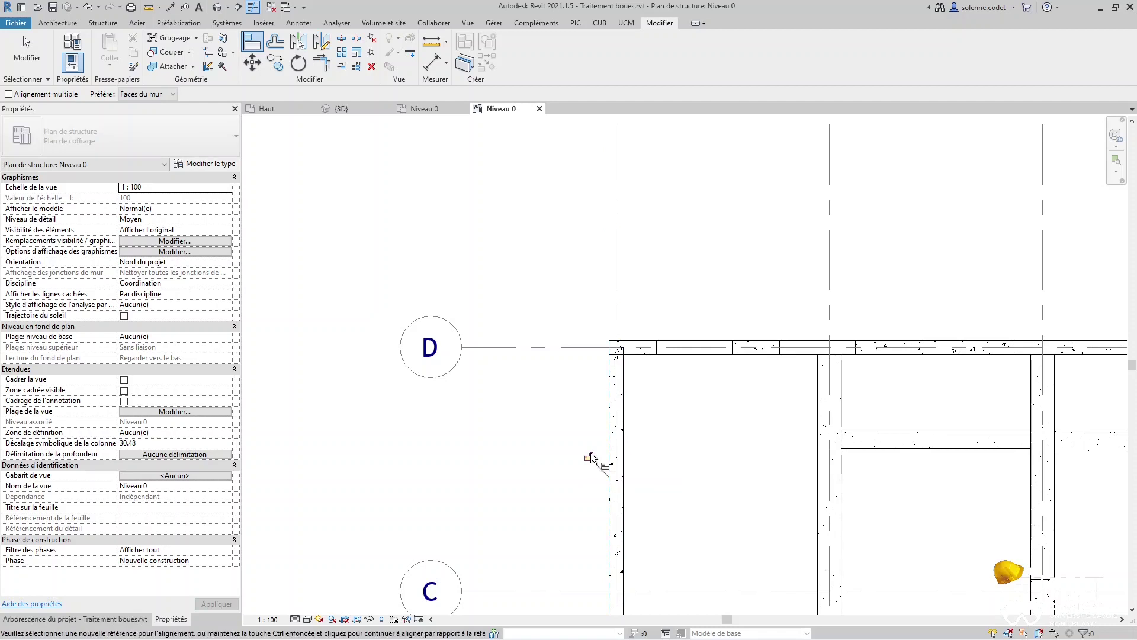
Align the end of the grid 1 wall with the inner face of the grid D wall and lock the alignment
click(644, 357)
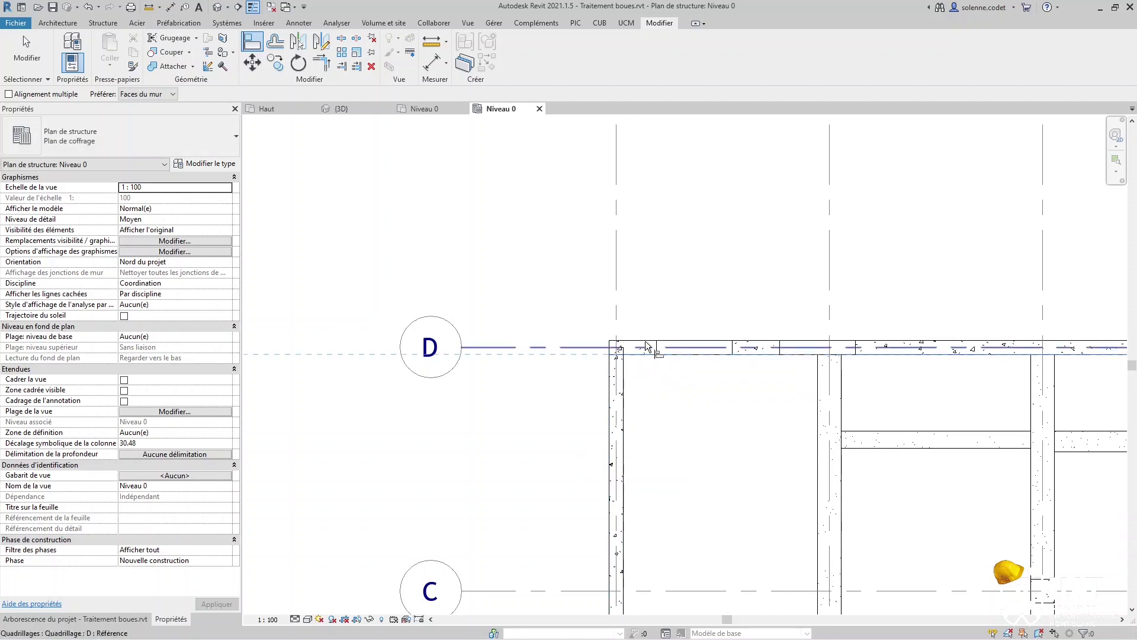
click(625, 348)
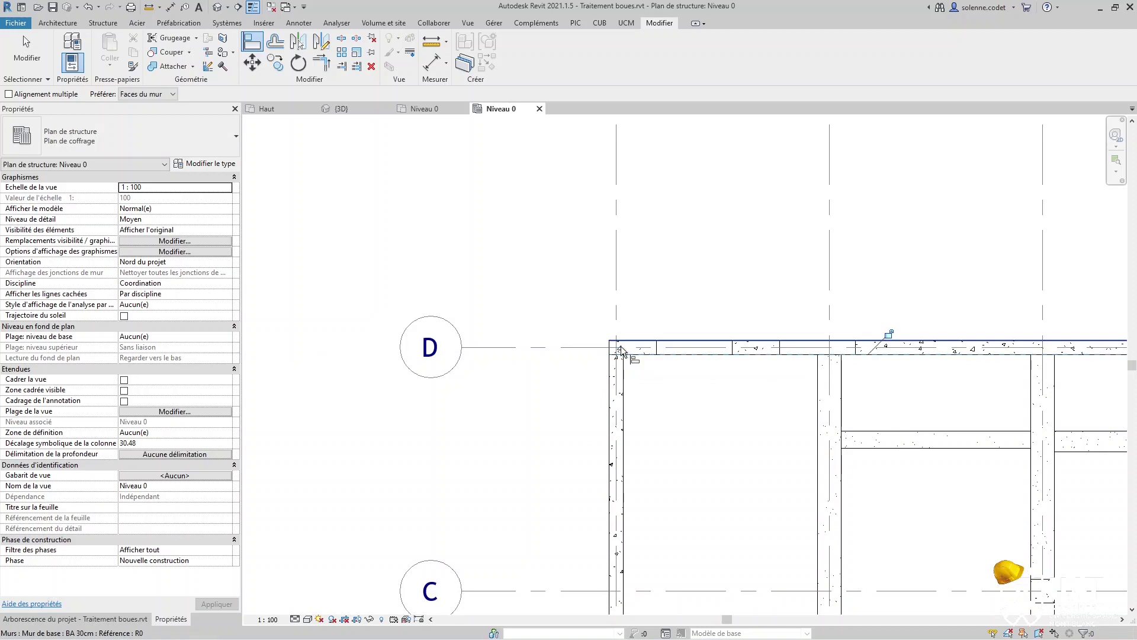
click(890, 335)
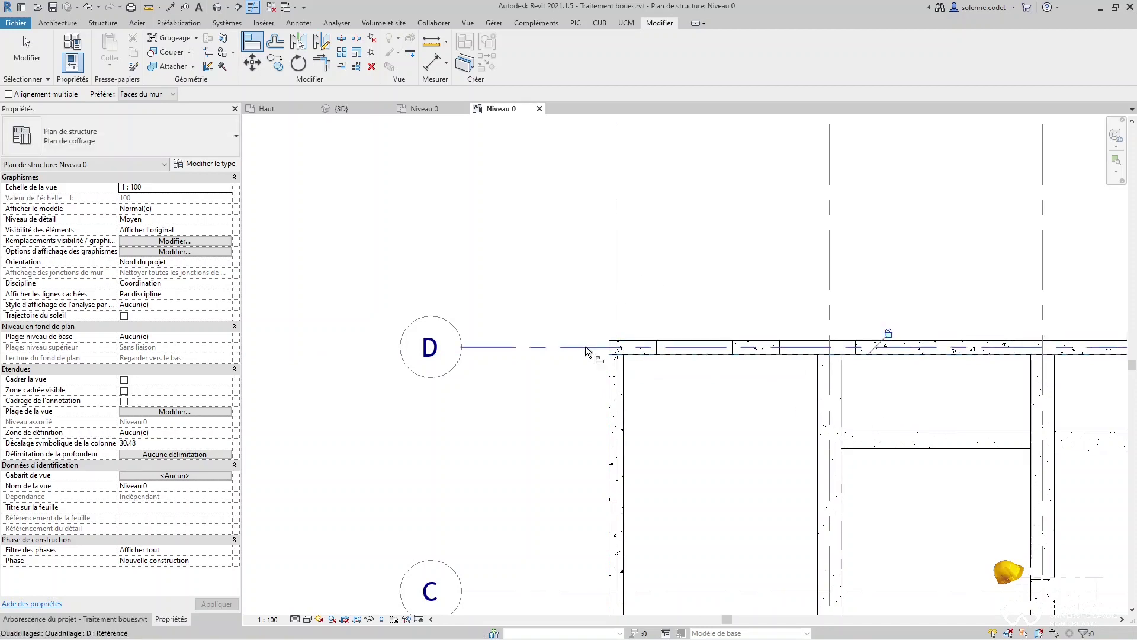
Examine the wall corner at grids D and 6
key(Escape)
key(Escape)
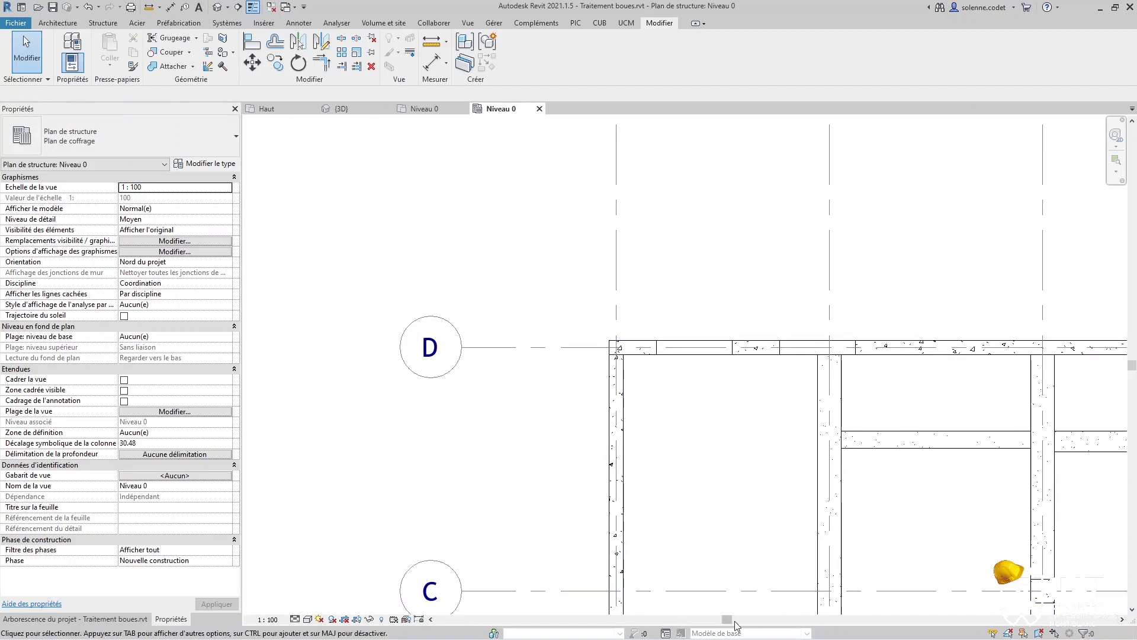
click(1123, 619)
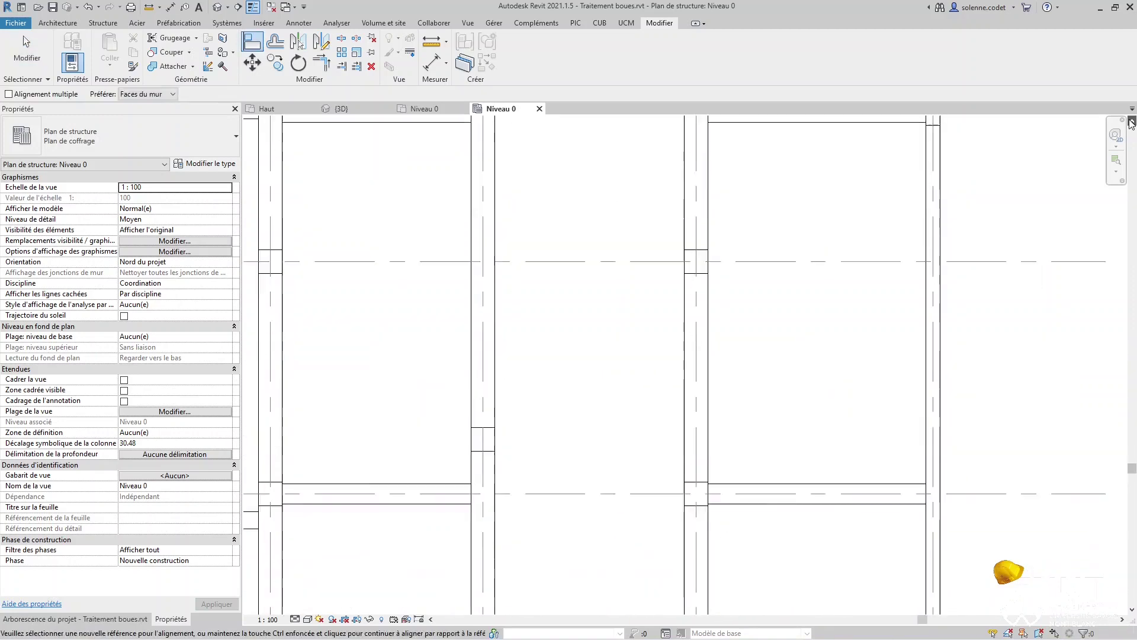
click(1131, 121)
key(Escape)
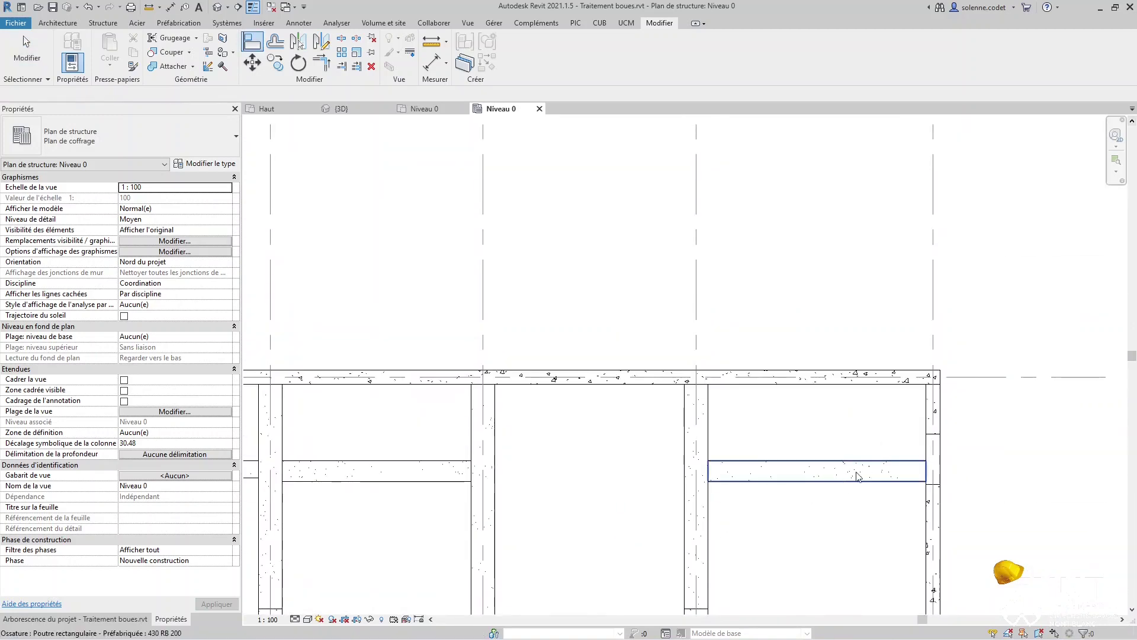
drag(919, 620, 745, 638)
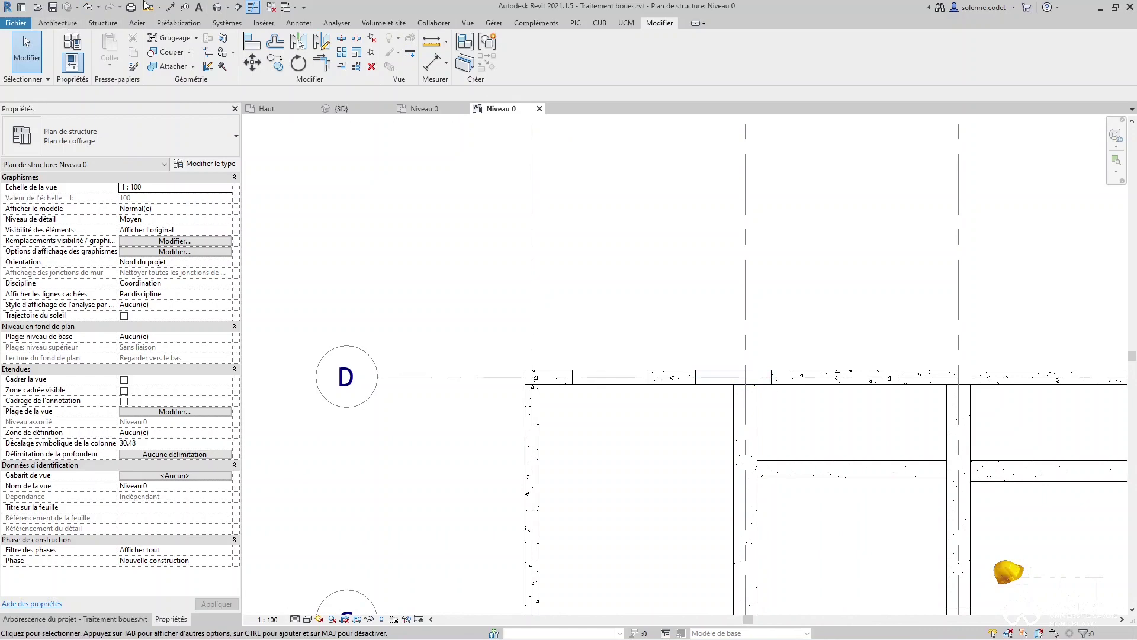
Place an aligned dimension string above the grid D wall, from the grid 1 wall's outer face across both edges of the first two window openings
click(170, 8)
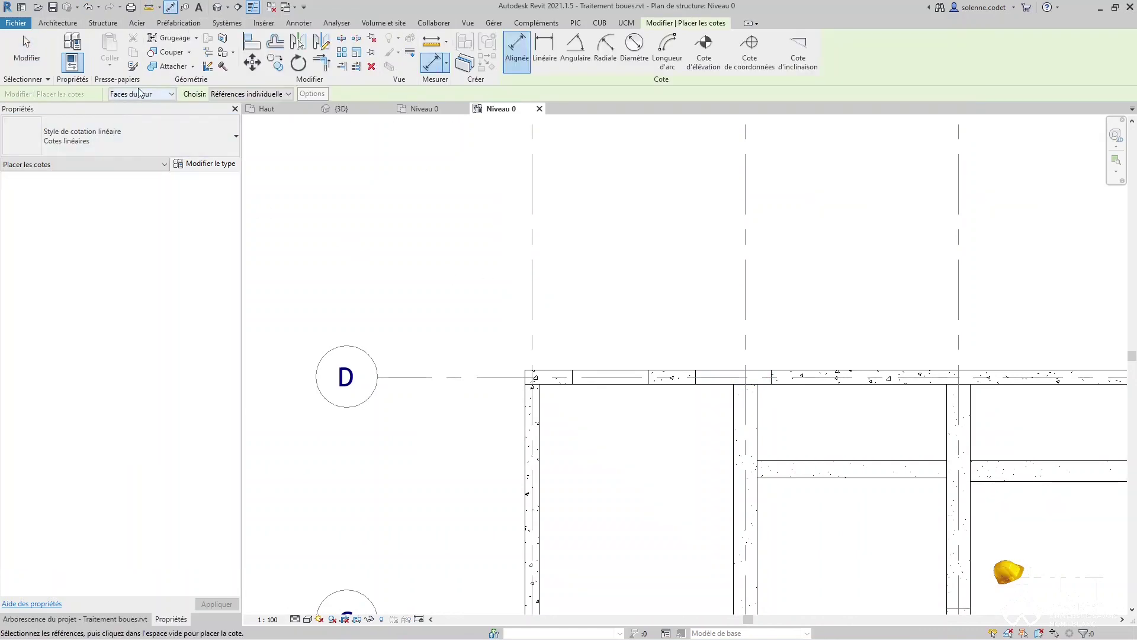
click(526, 379)
click(572, 380)
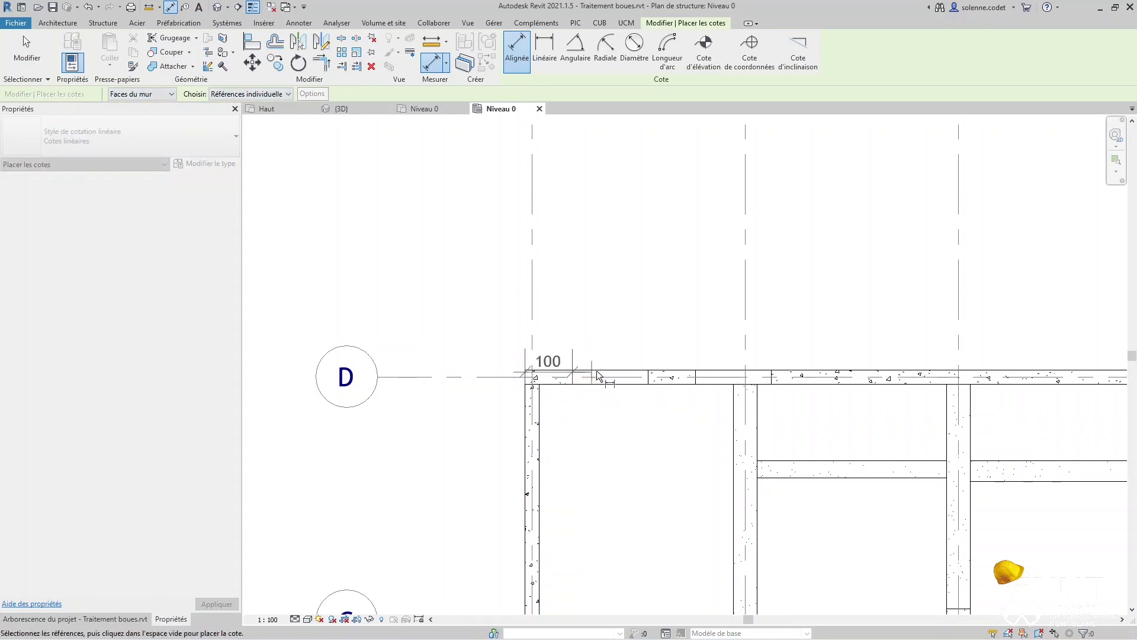
click(649, 381)
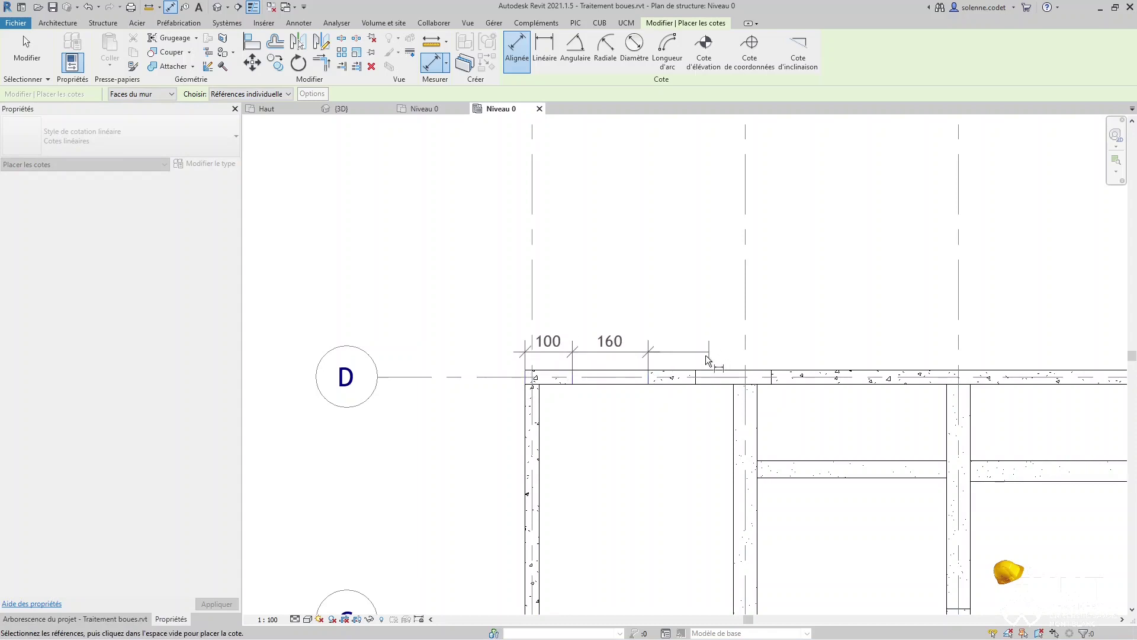
click(695, 379)
click(771, 379)
click(769, 336)
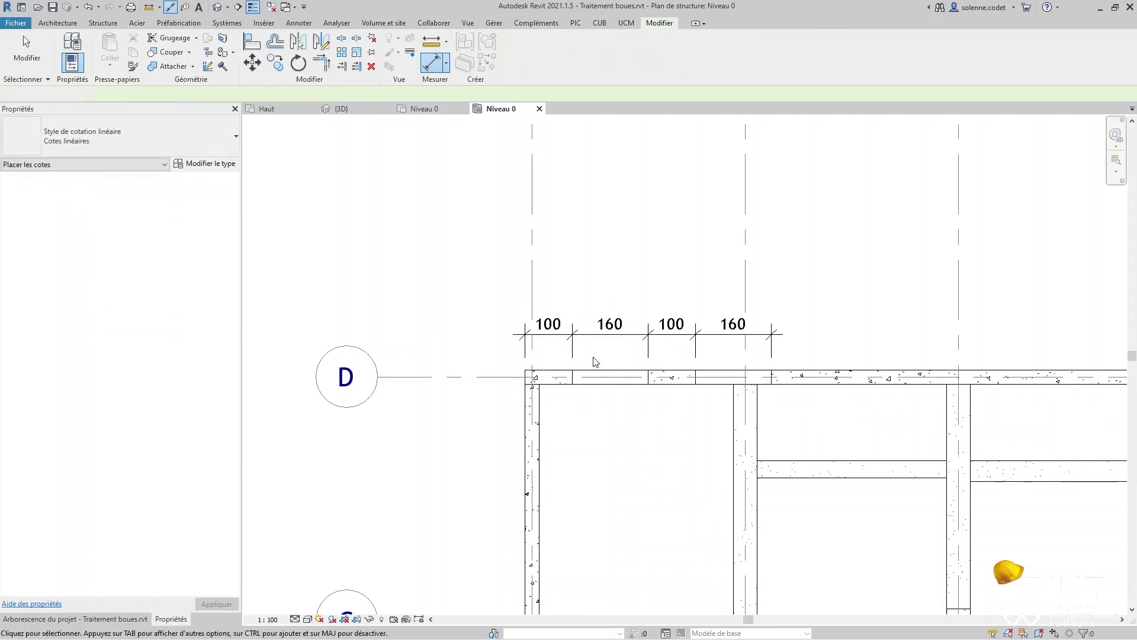
key(Escape)
key(Escape)
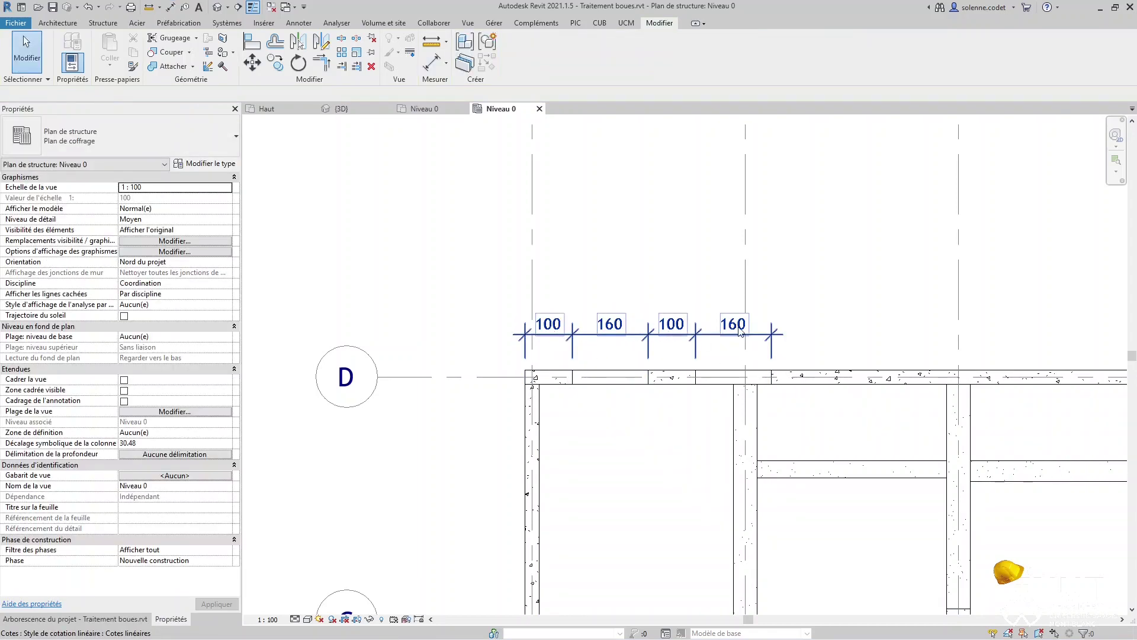
Enable Afficher la hauteur de l'ouverture in the Cotes linéaires dimension type so opening heights appear in the string
click(605, 342)
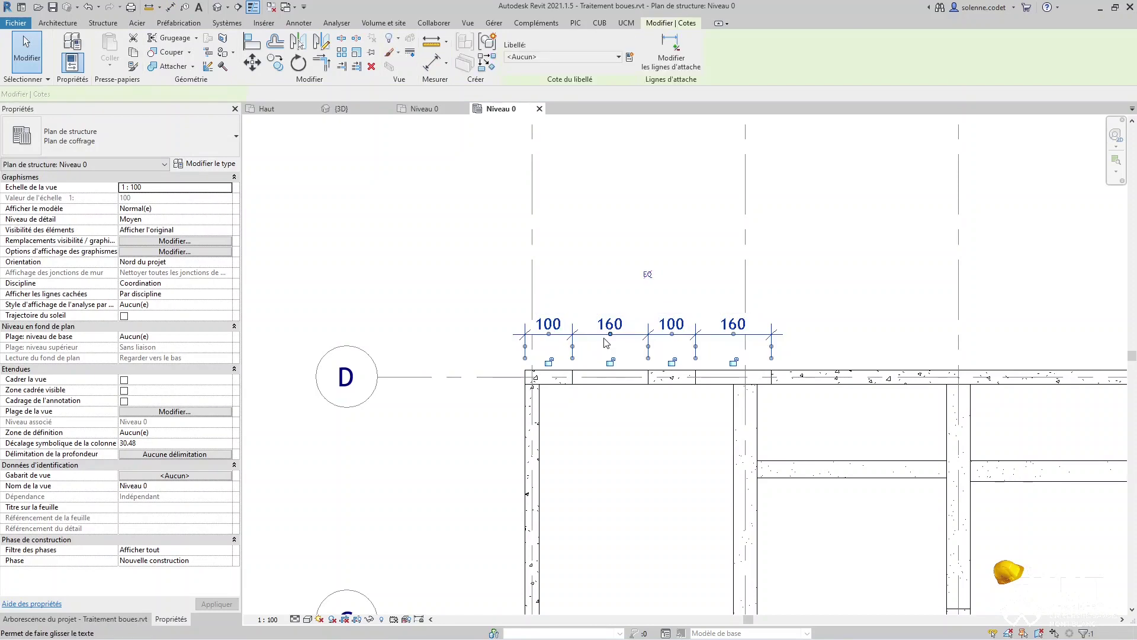
click(221, 166)
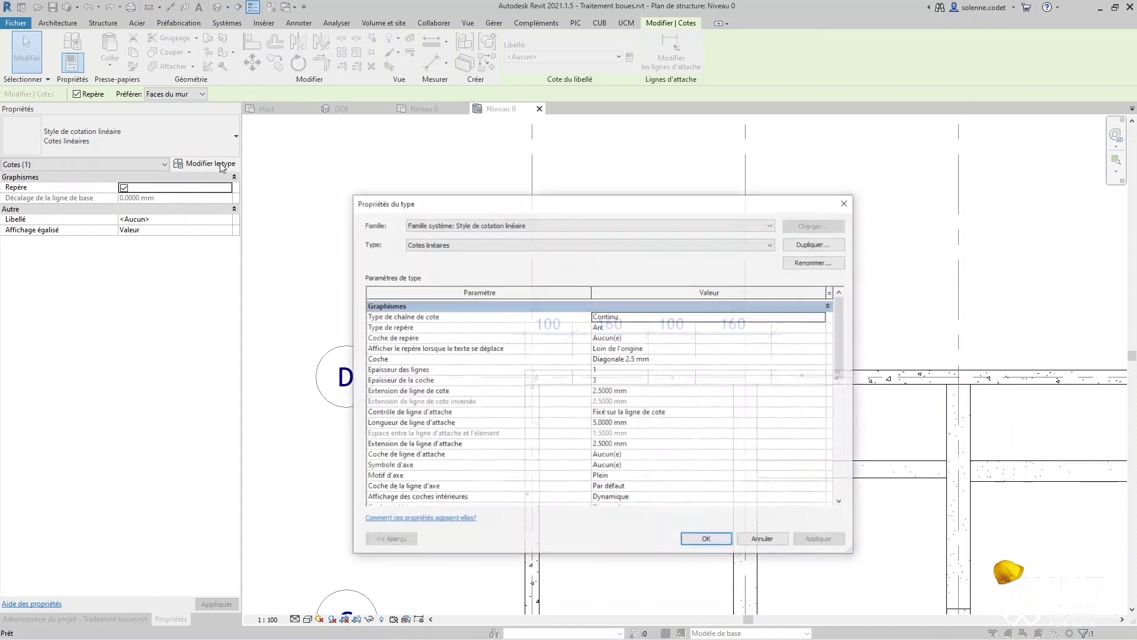
drag(842, 343, 850, 460)
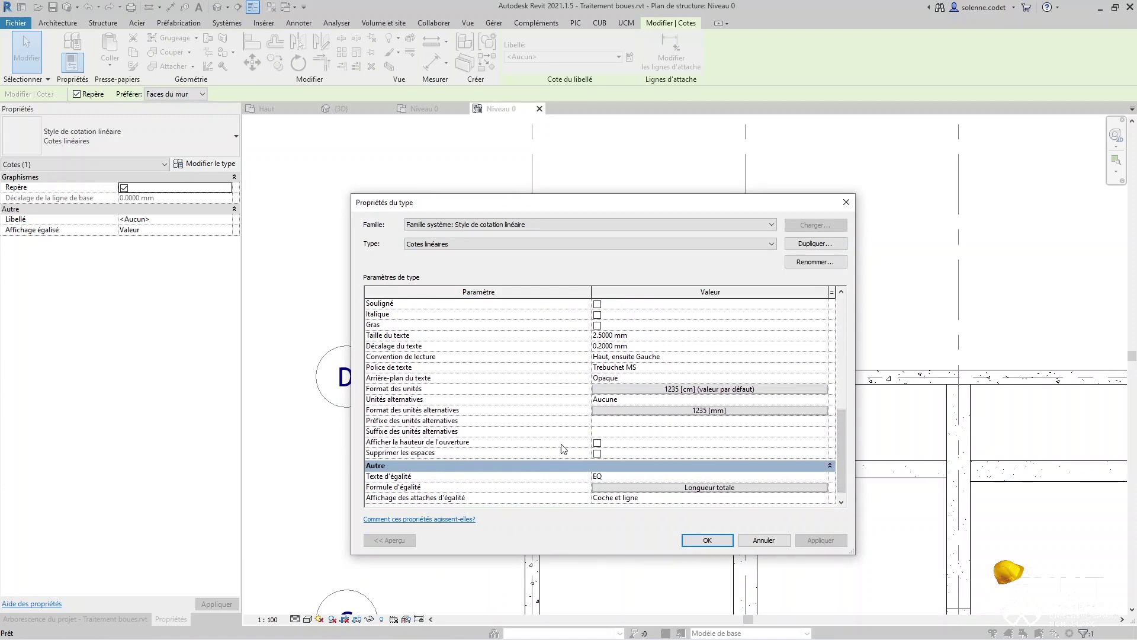
click(708, 540)
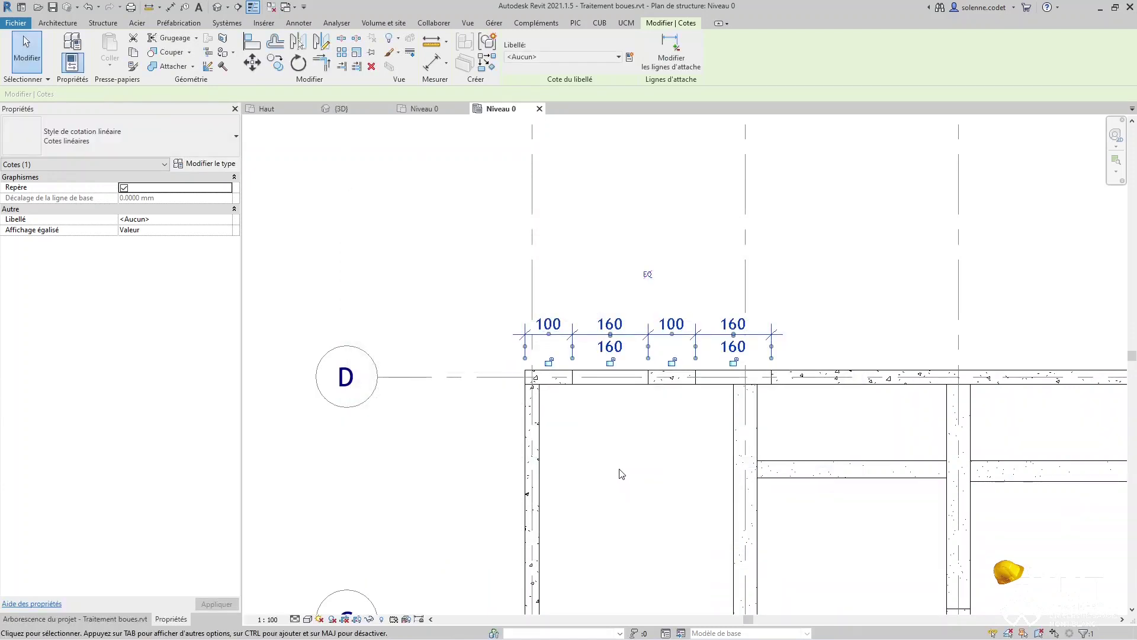
Examine the type dimensions of a 1600 x 1600 mm window opening in the grid D wall
click(610, 415)
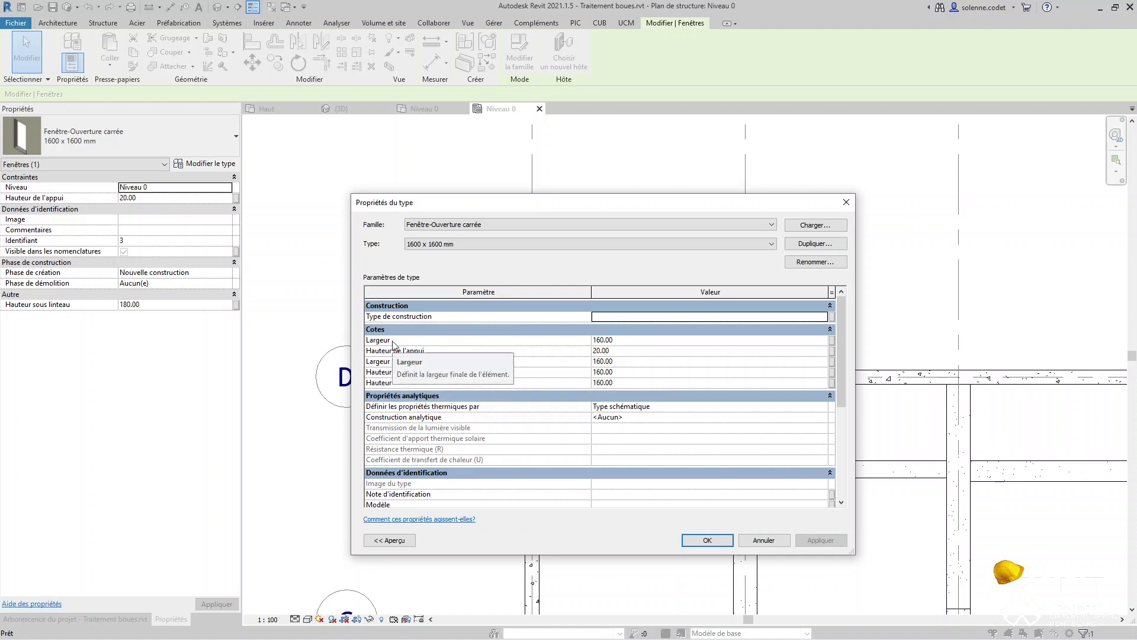
key(Escape)
key(Escape)
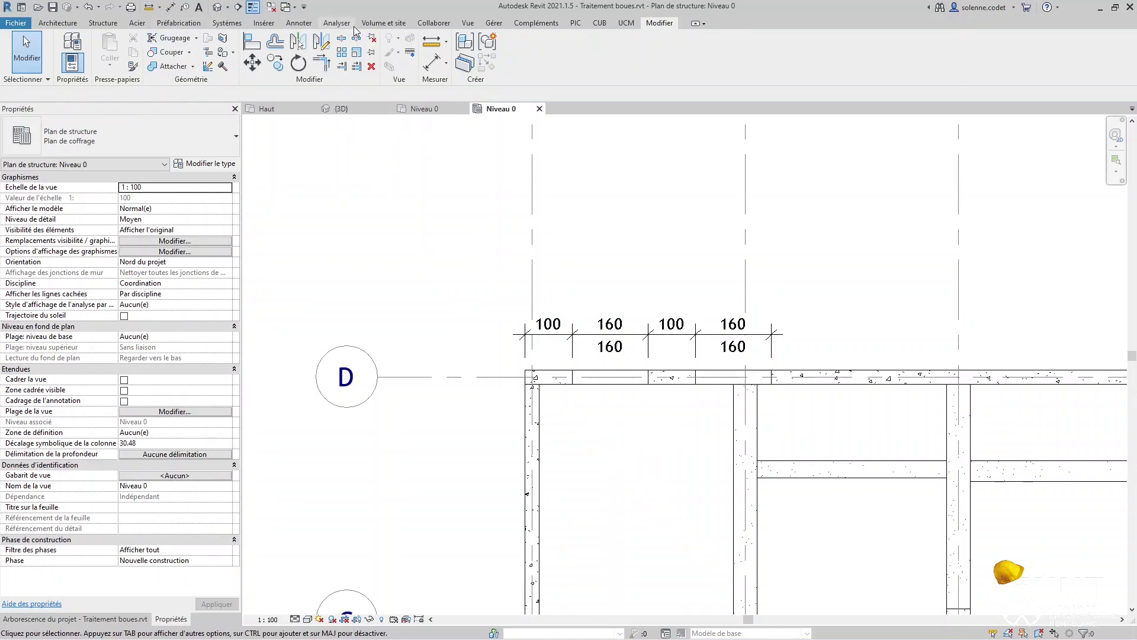
Load the tag family Etiquette hauteur d'allège.rfa from Annotations > Portes et fenêtres for tagging windows by category
click(305, 25)
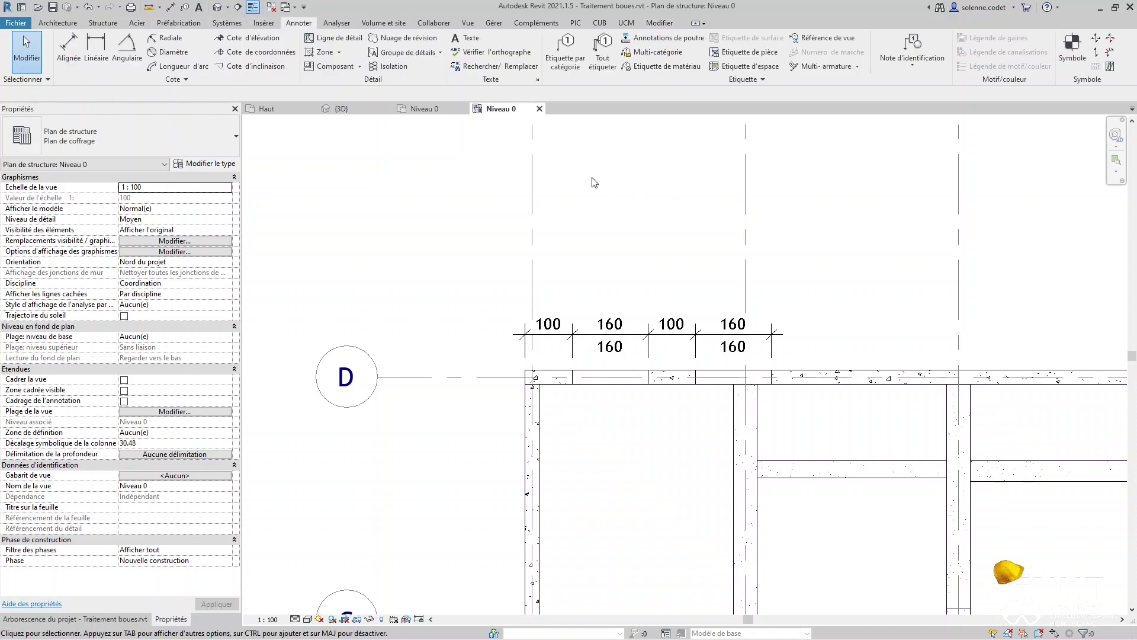
click(564, 53)
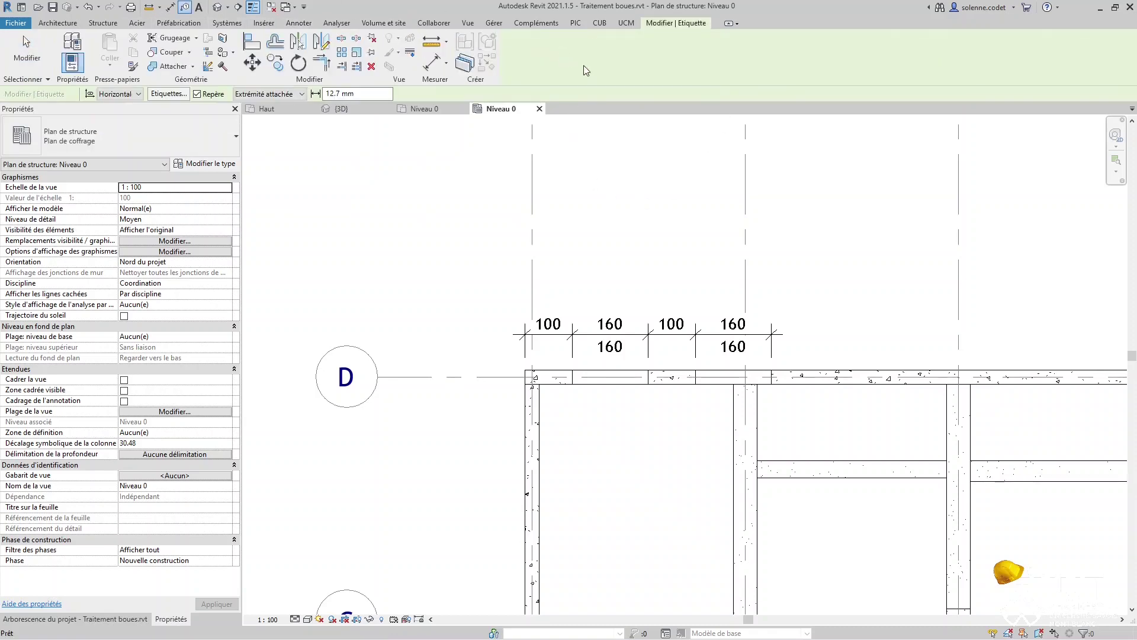
click(175, 97)
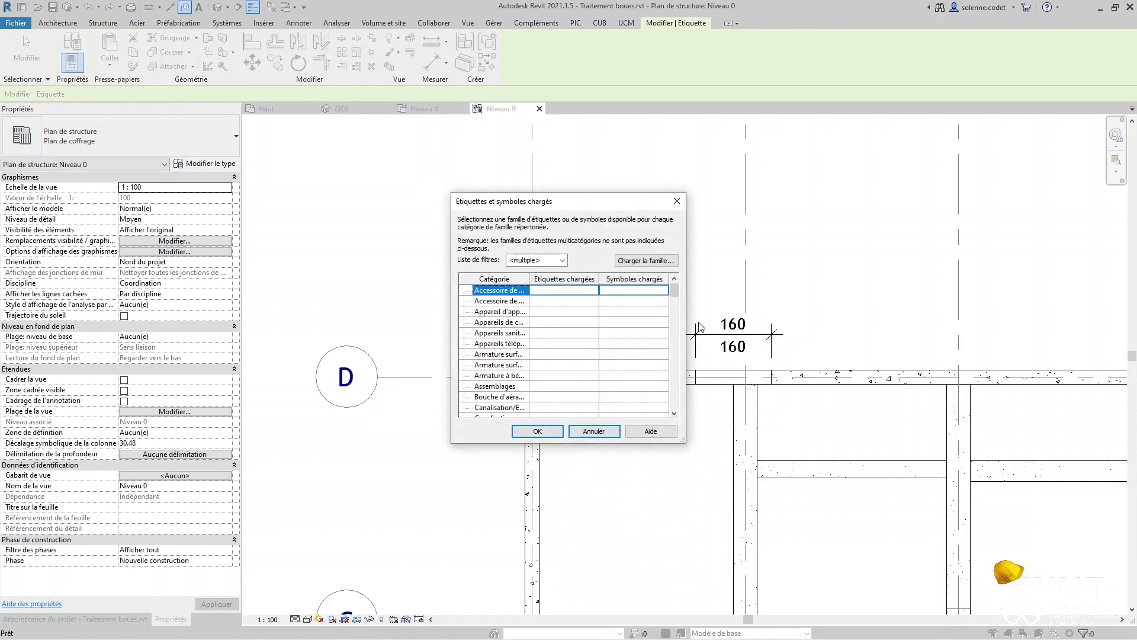
drag(673, 290, 681, 395)
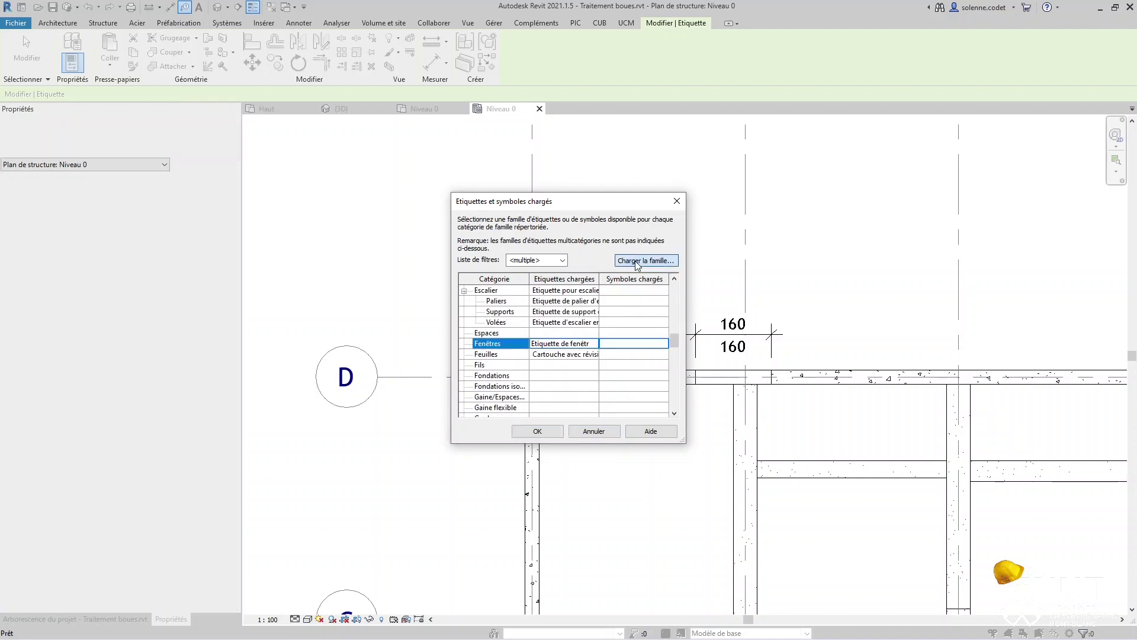
click(632, 261)
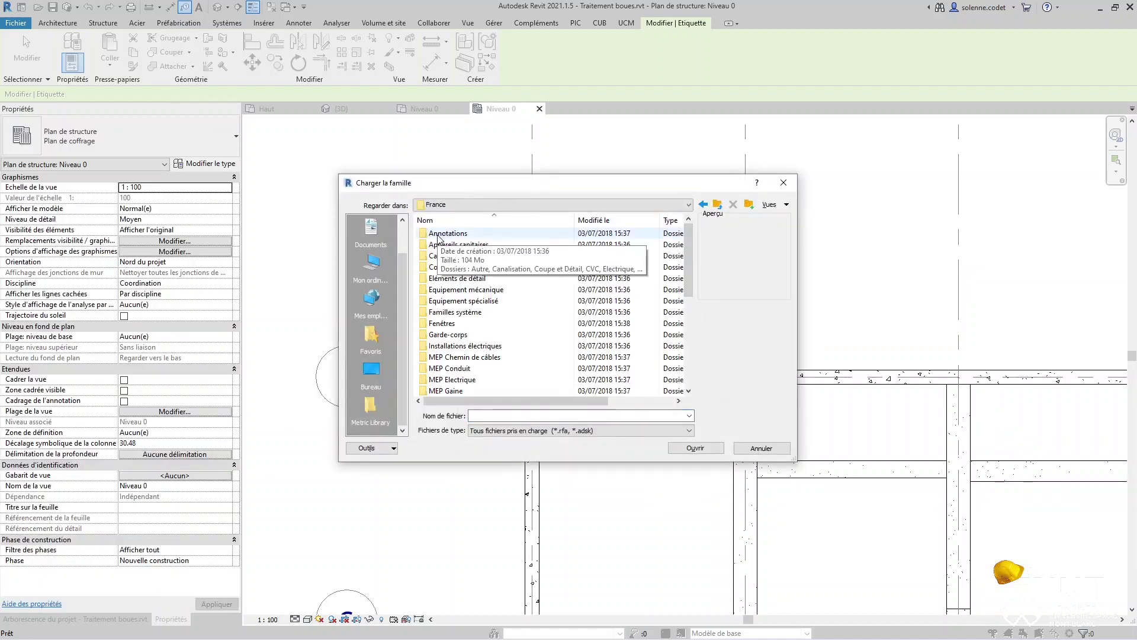
double_click(437, 235)
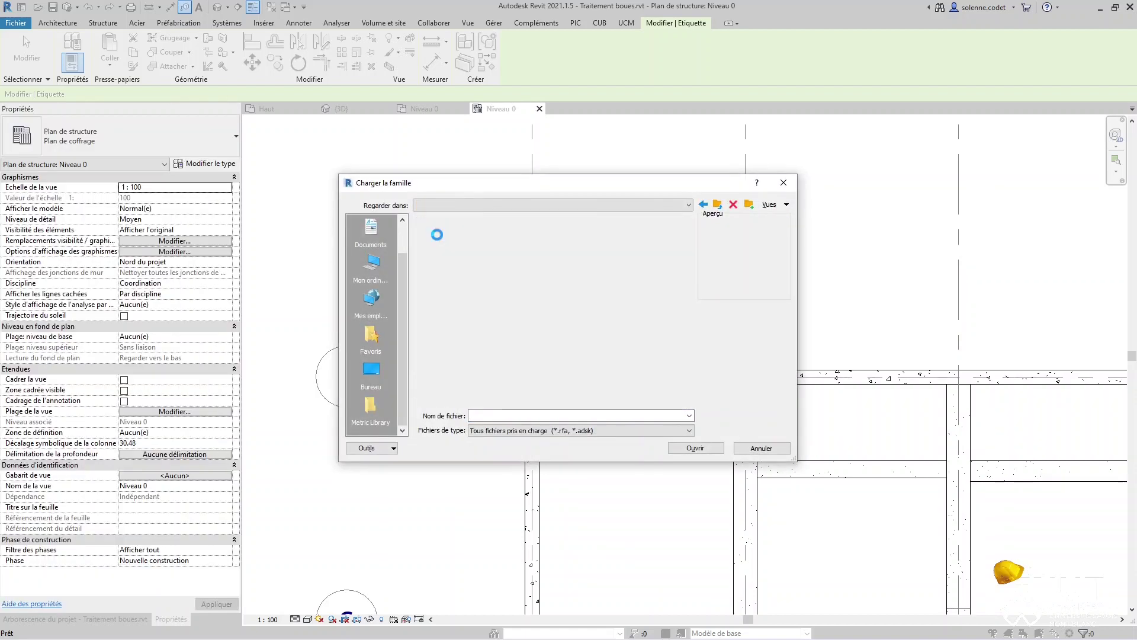
double_click(445, 381)
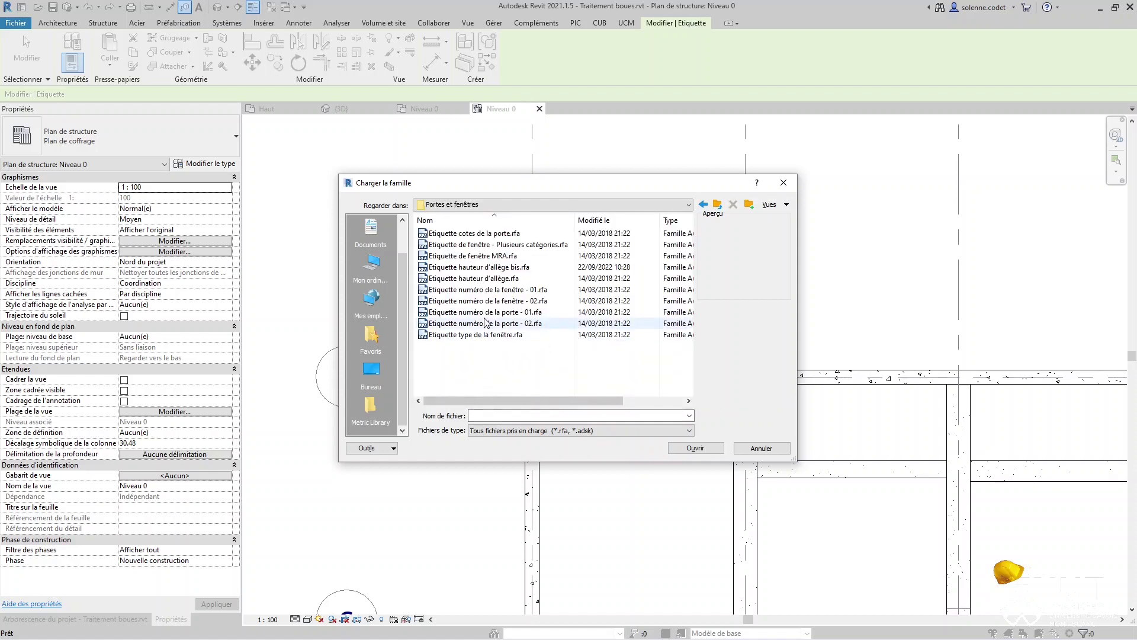
click(495, 279)
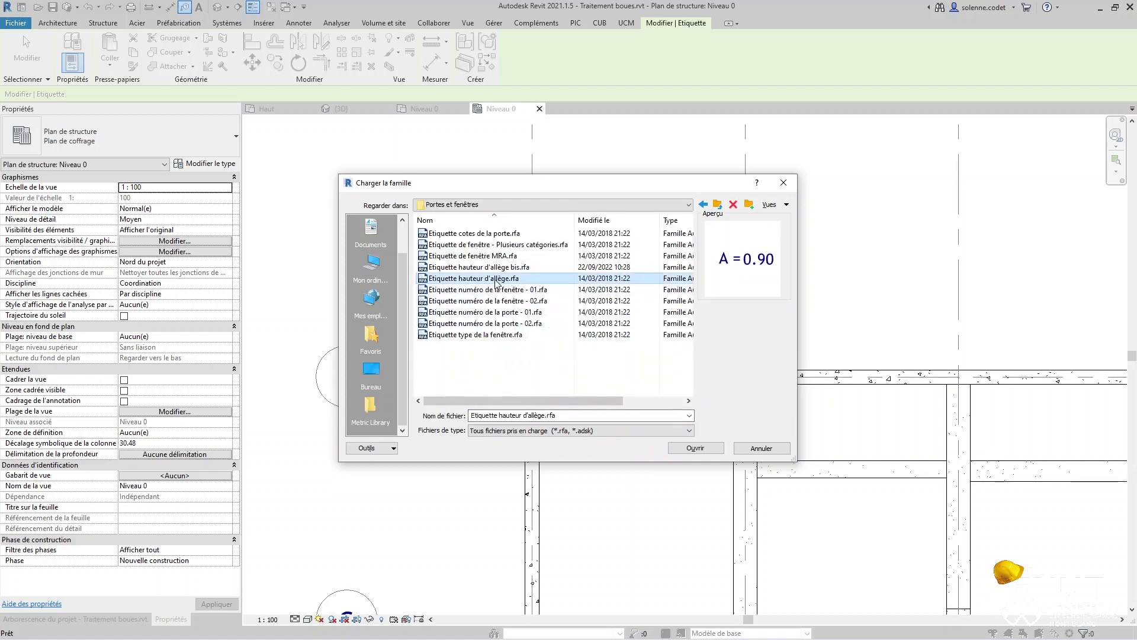
click(696, 448)
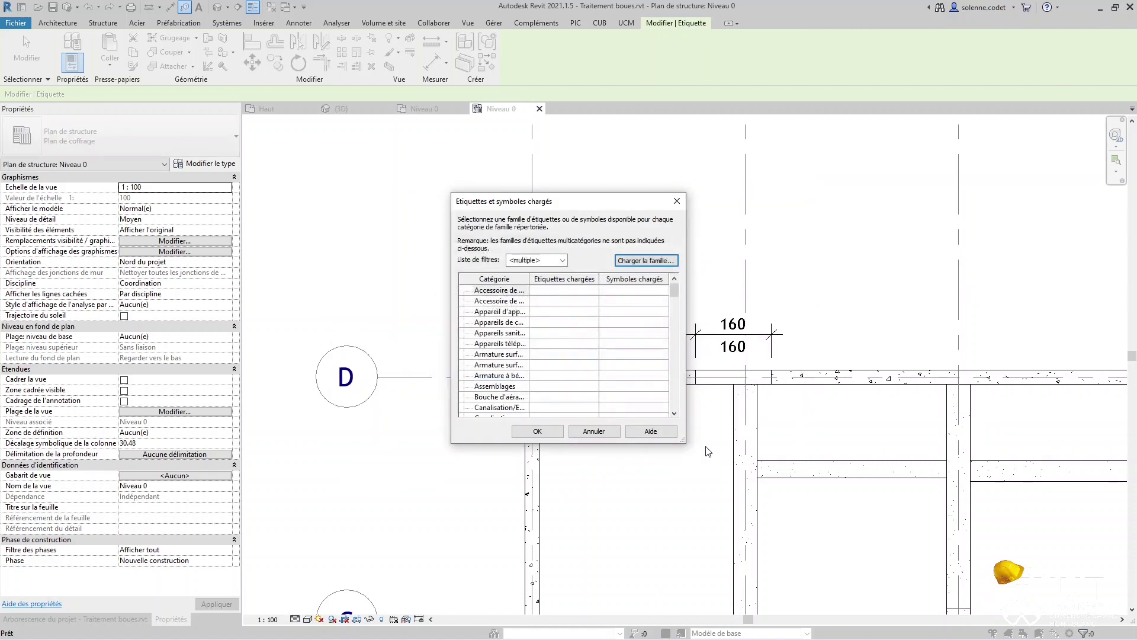
click(537, 431)
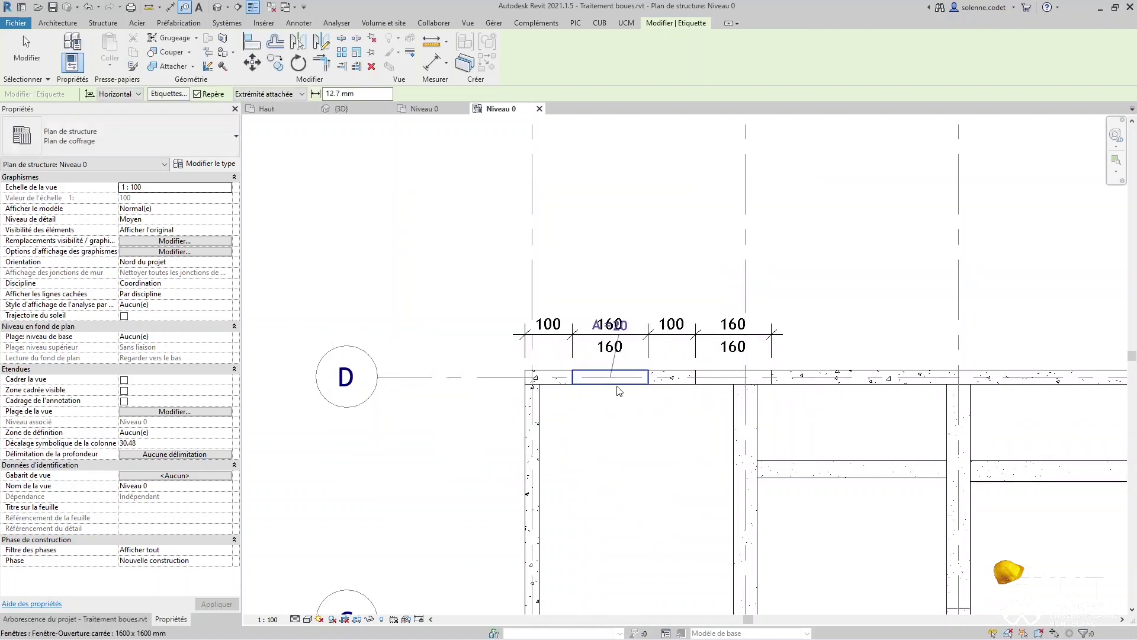
Tag the two dimensioned window openings with sill height tags and move the dimension string farther from the grid D wall
click(619, 390)
click(737, 385)
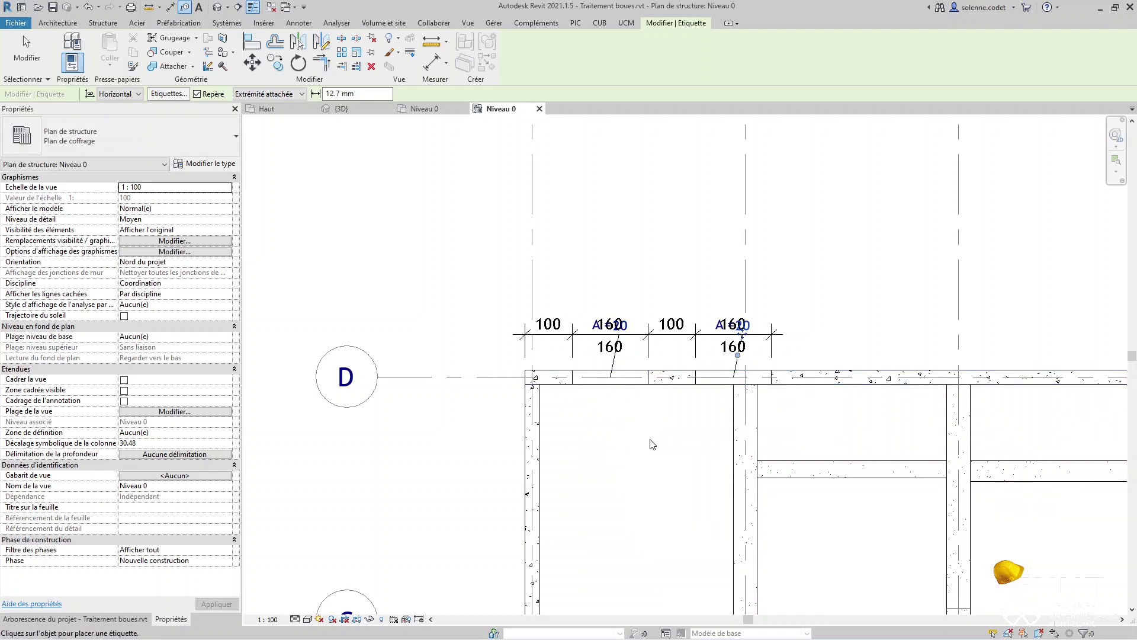
key(Escape)
drag(531, 334, 531, 292)
key(Escape)
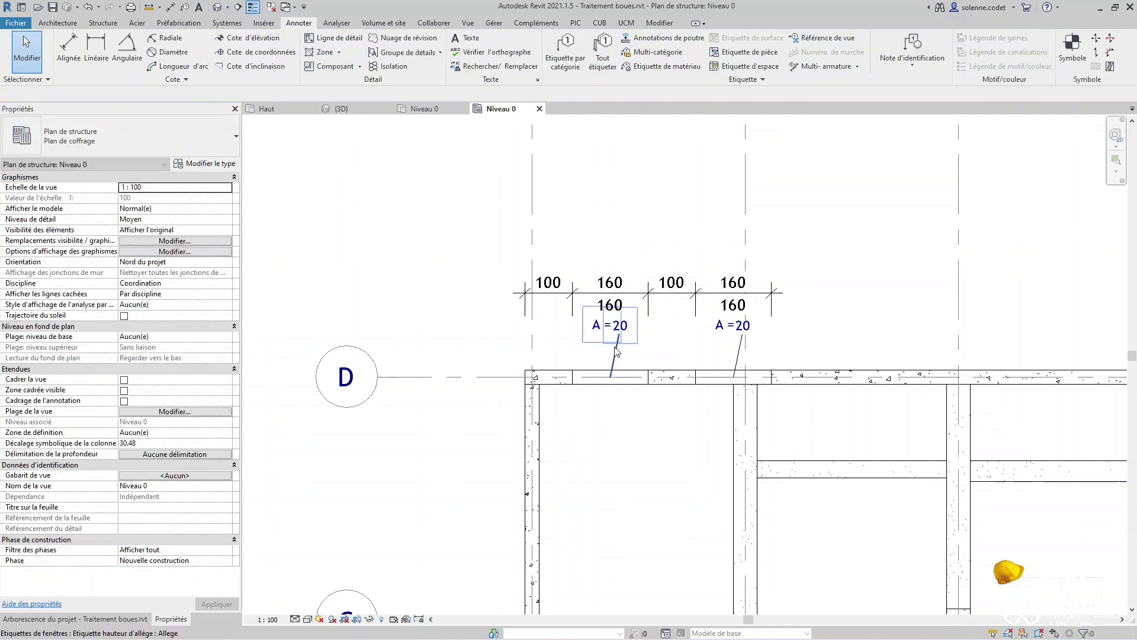
Turn off the leader line on both sill height tags and move them closer to the grid D wall
right_click(615, 347)
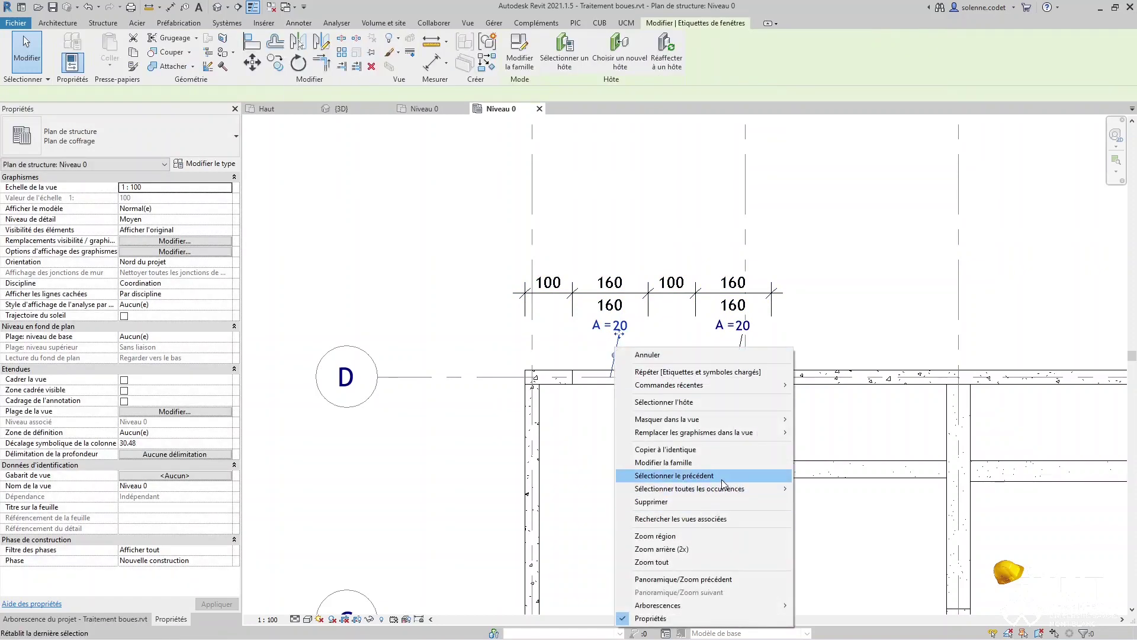
mouse_move(725, 488)
click(823, 489)
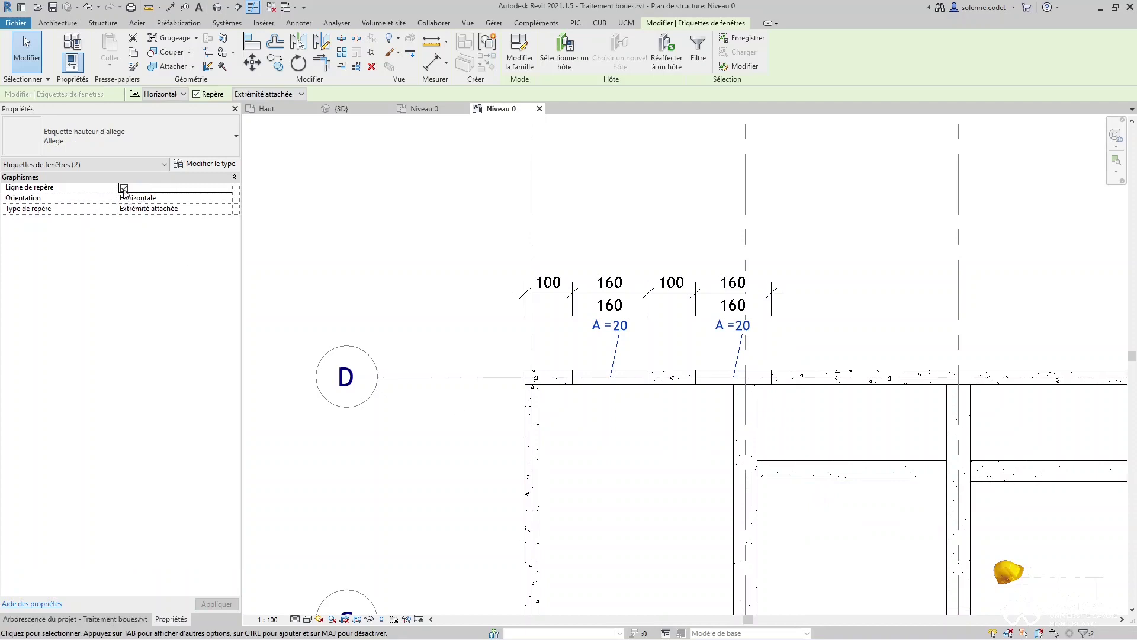
click(123, 189)
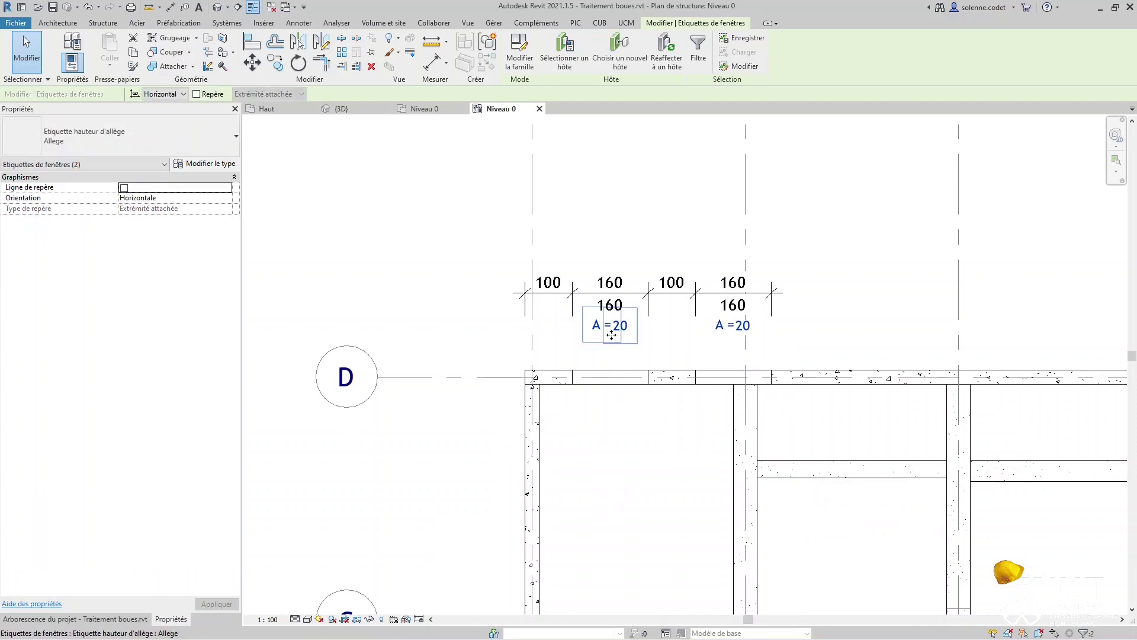
drag(609, 350, 609, 363)
key(Escape)
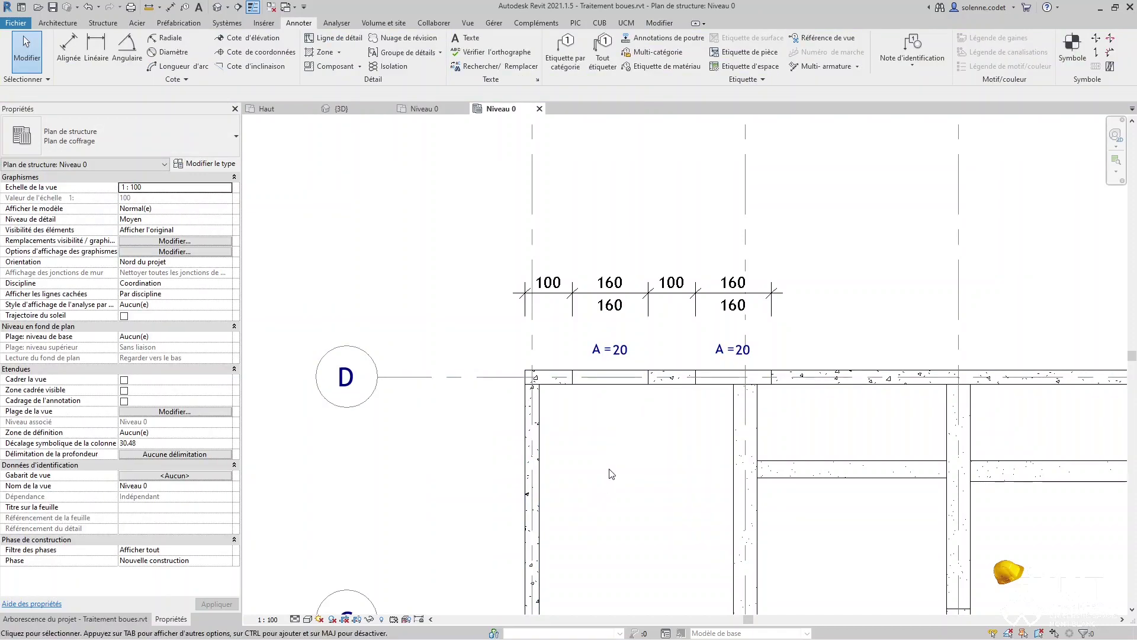
Edit the sill height tag family so its prefix text reads "Ai =", and reload it into the project, replacing the existing version
click(598, 363)
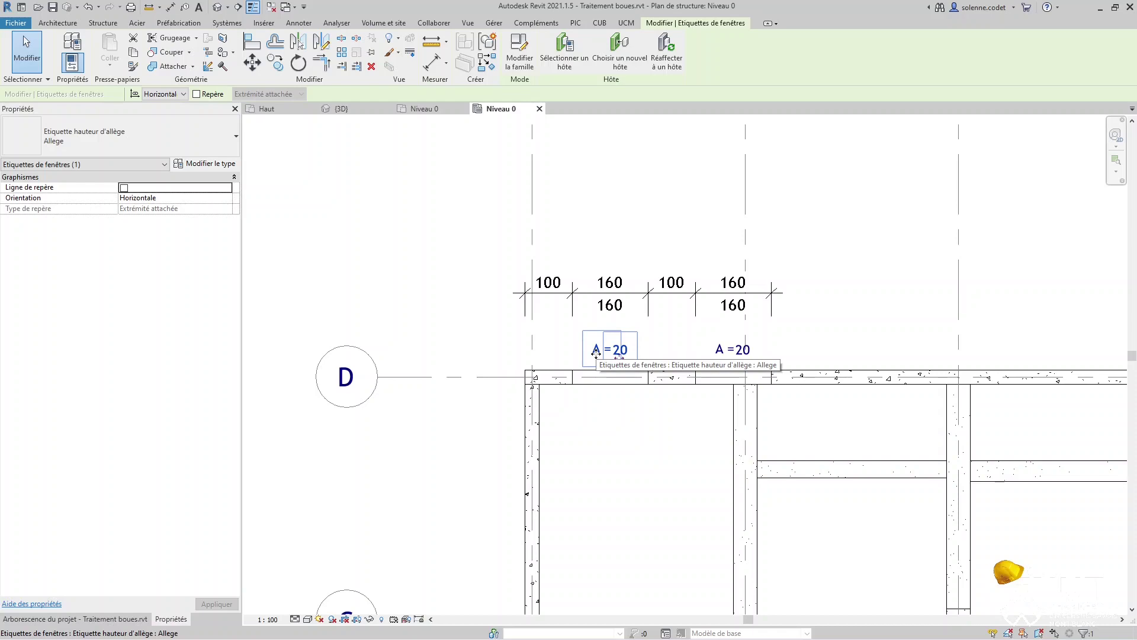
click(521, 59)
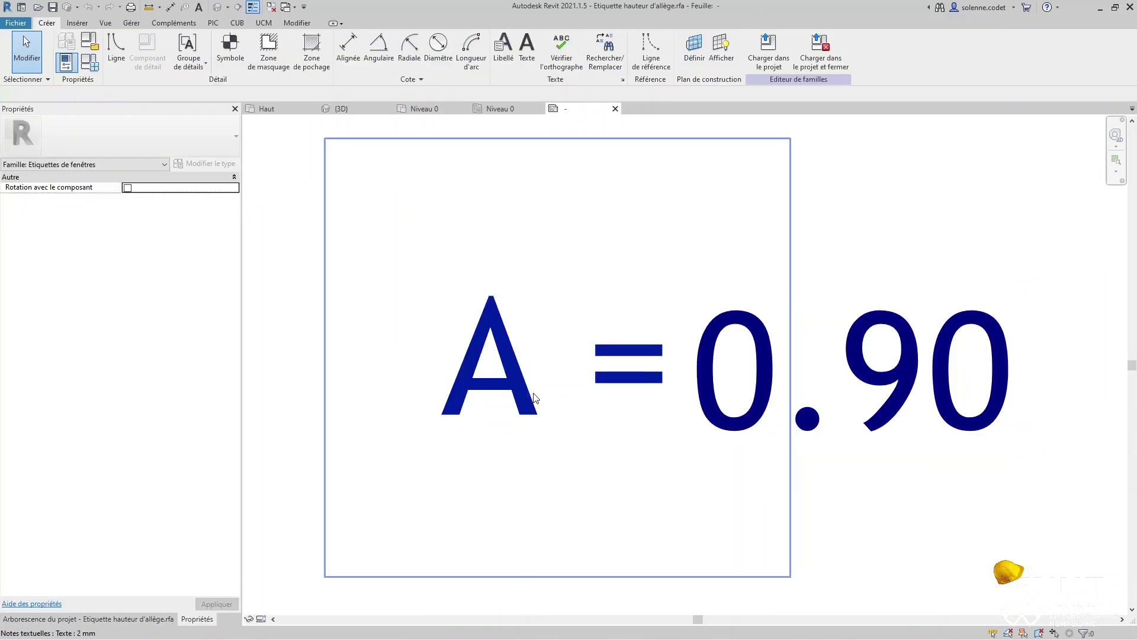
click(525, 391)
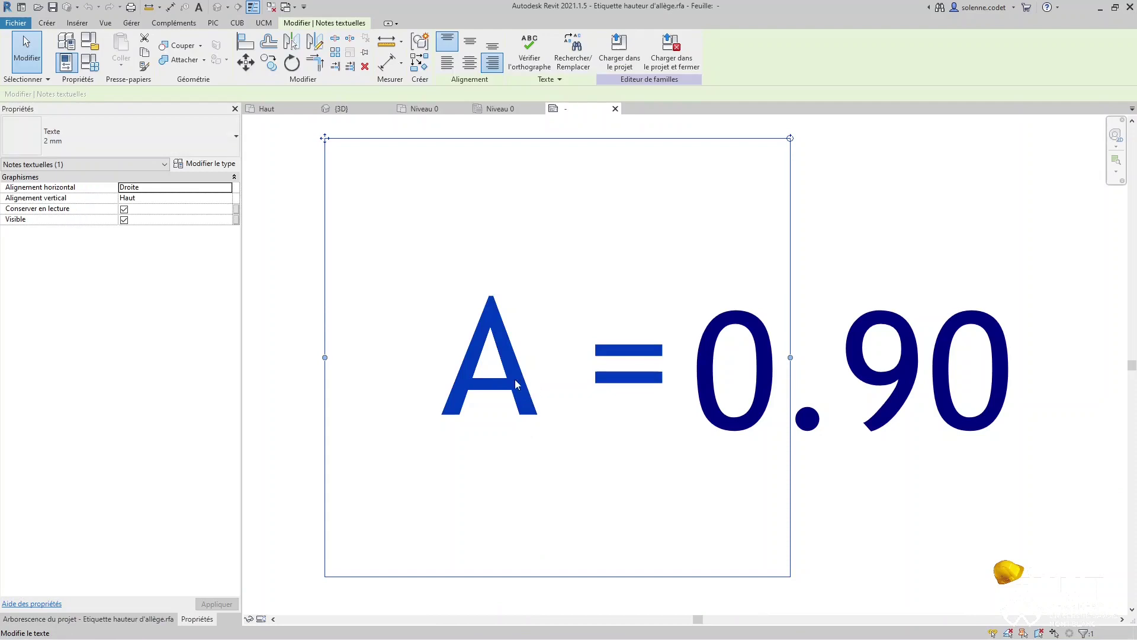
click(519, 383)
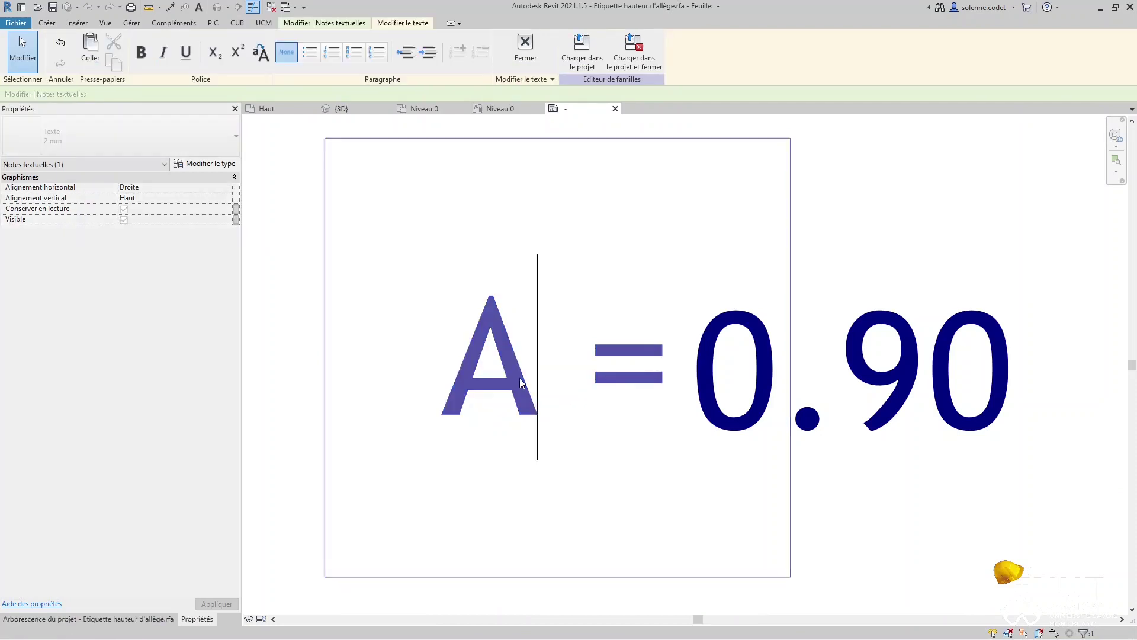
text(ll)
key(BackSpace)
key(BackSpace)
text(i)
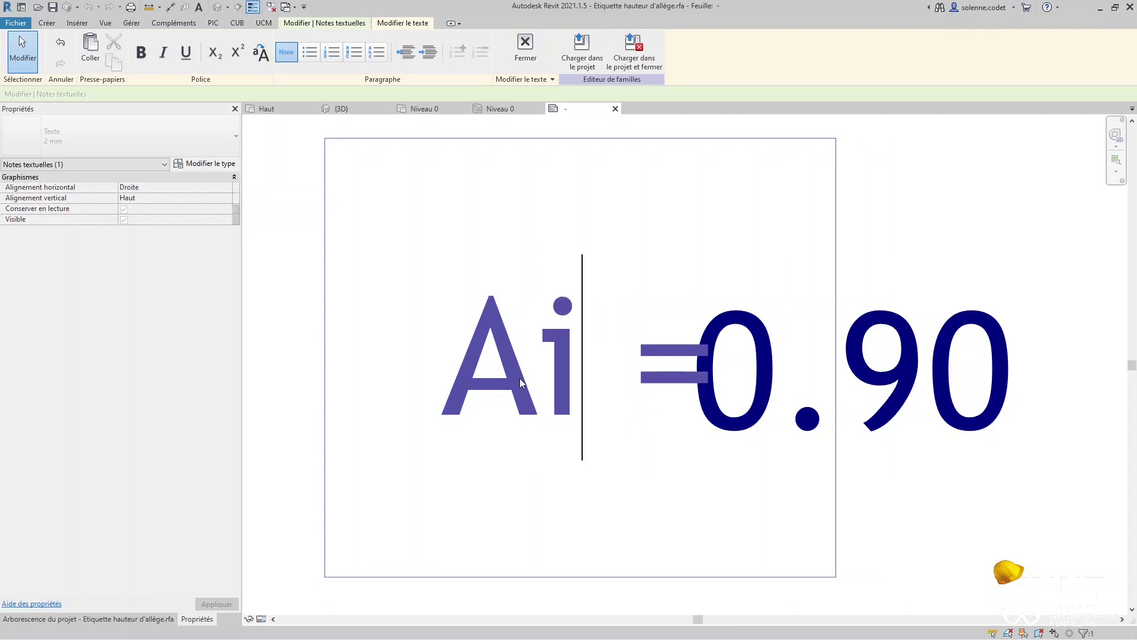
click(937, 244)
click(620, 58)
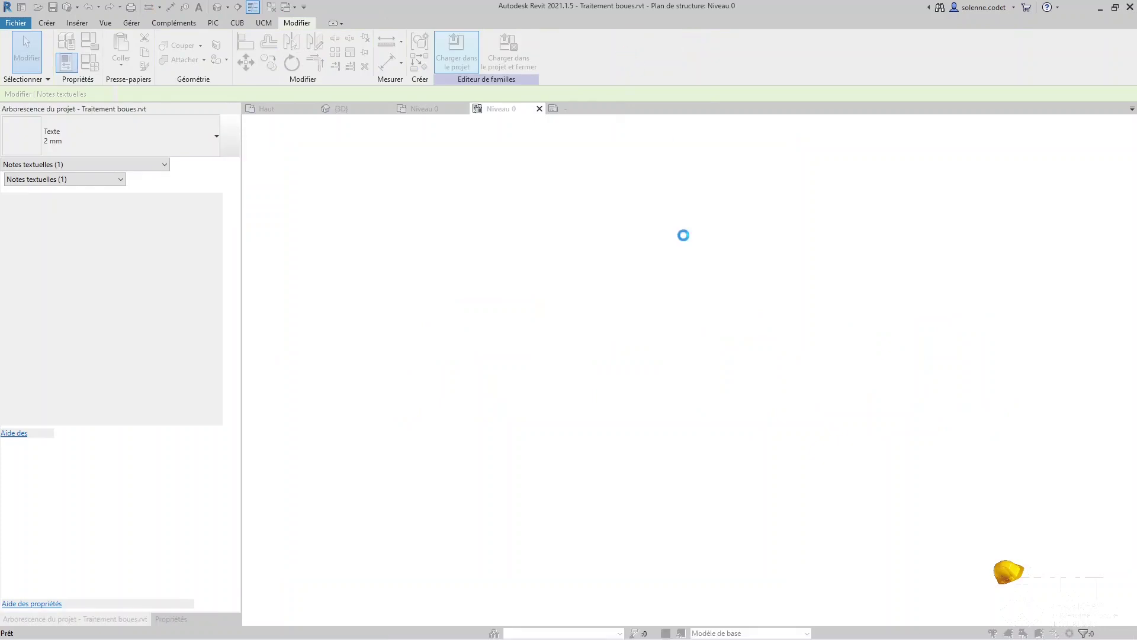
click(531, 323)
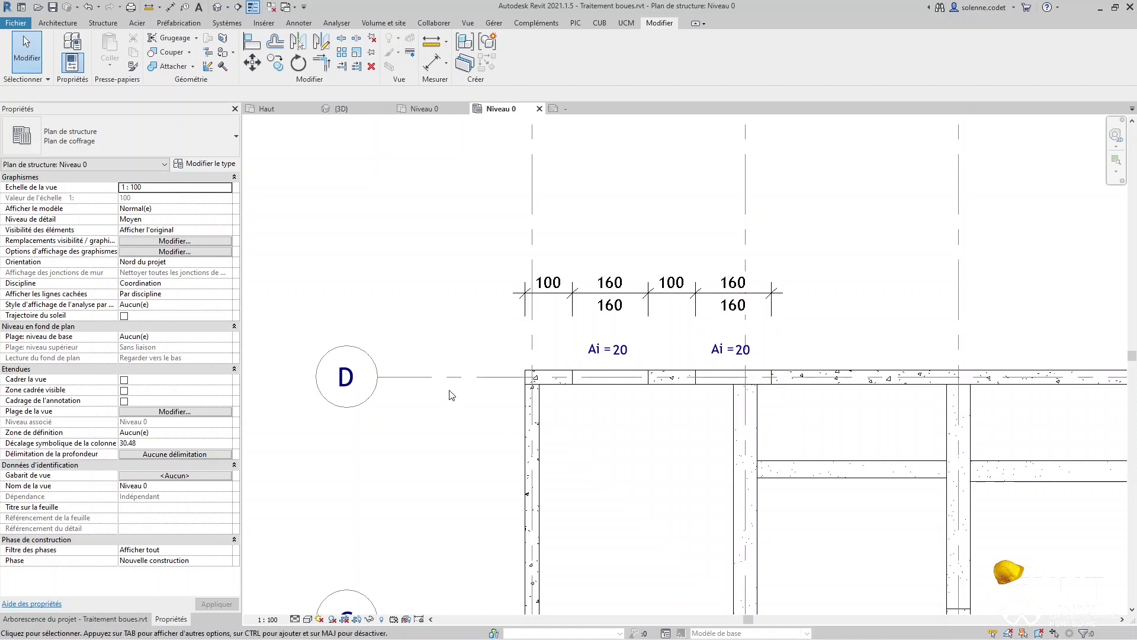
Tag the grid D wall by category, loading the tag family Etiquette de mur.rfa from the Autre folder
click(827, 374)
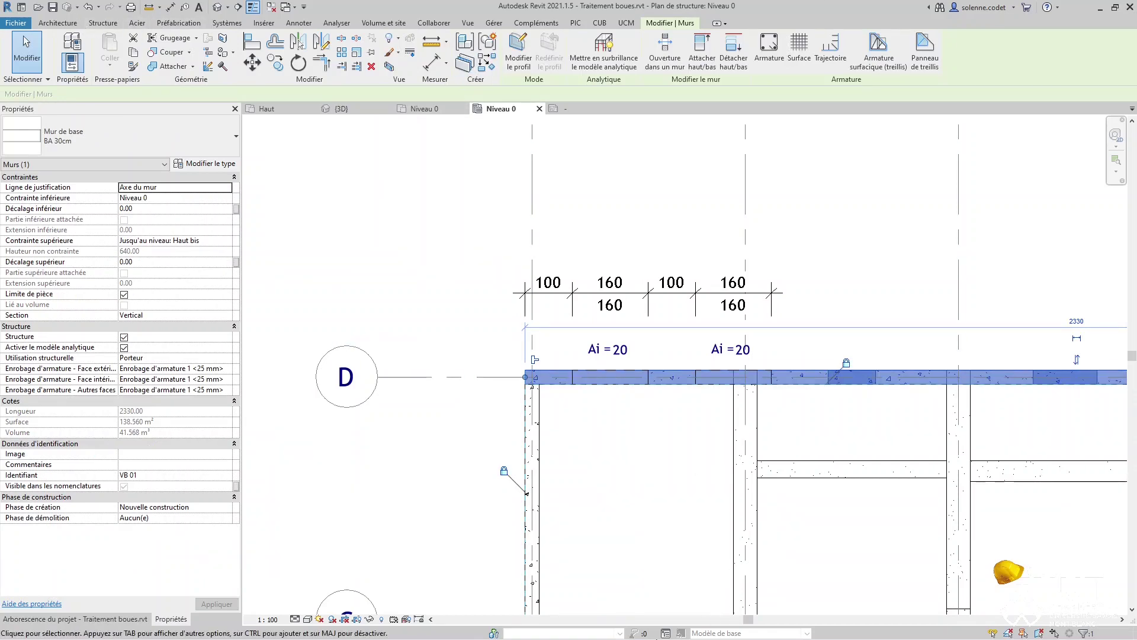
click(1123, 619)
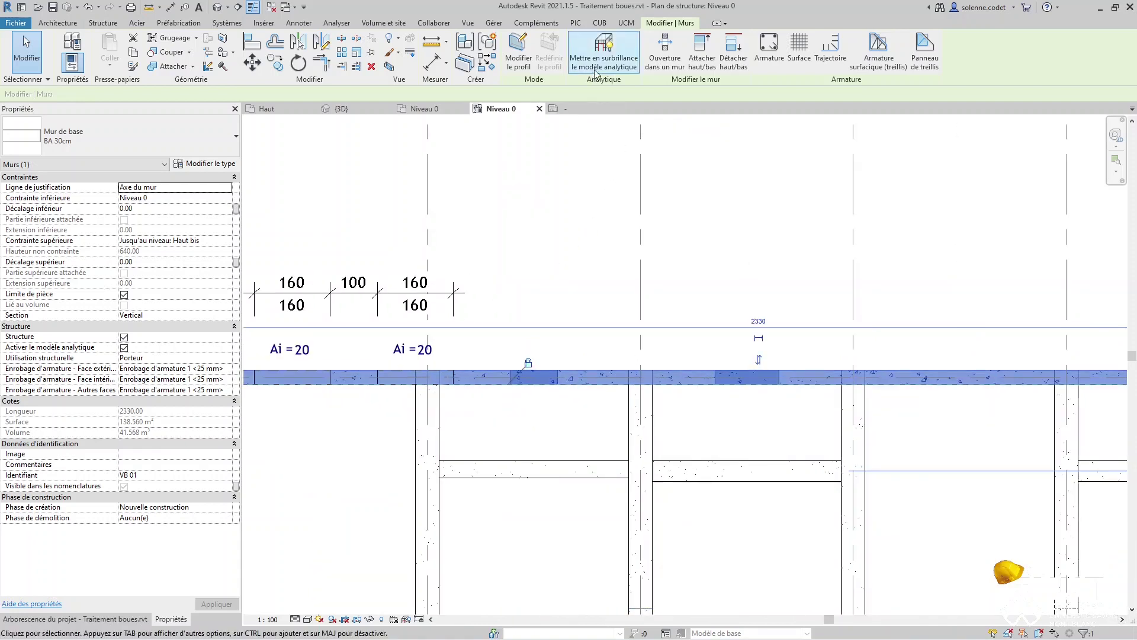
click(301, 23)
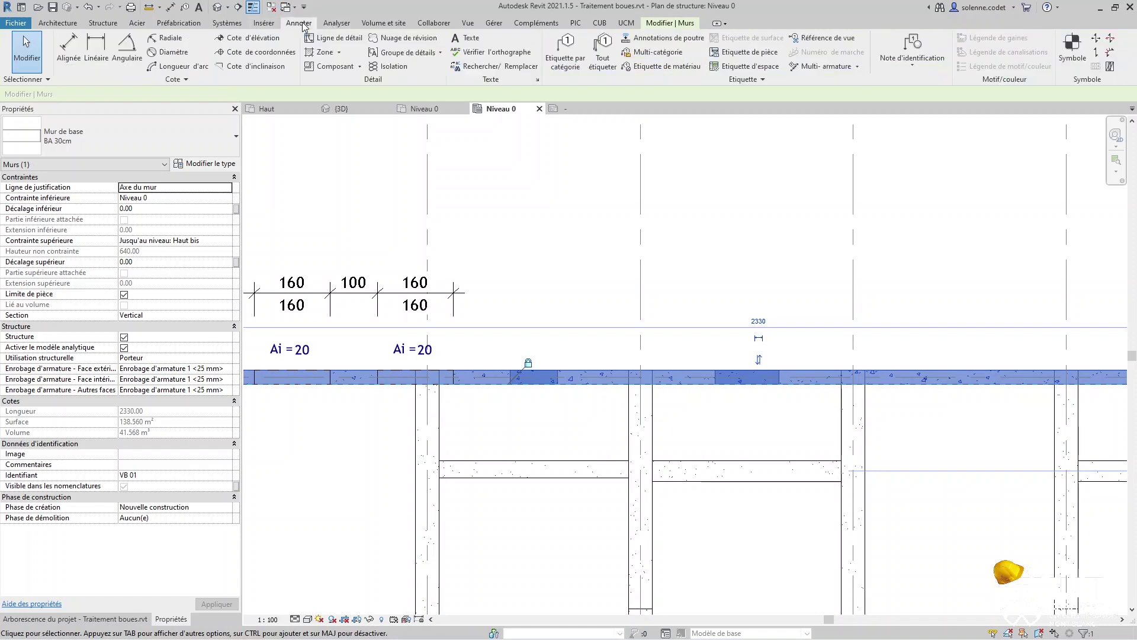
click(565, 48)
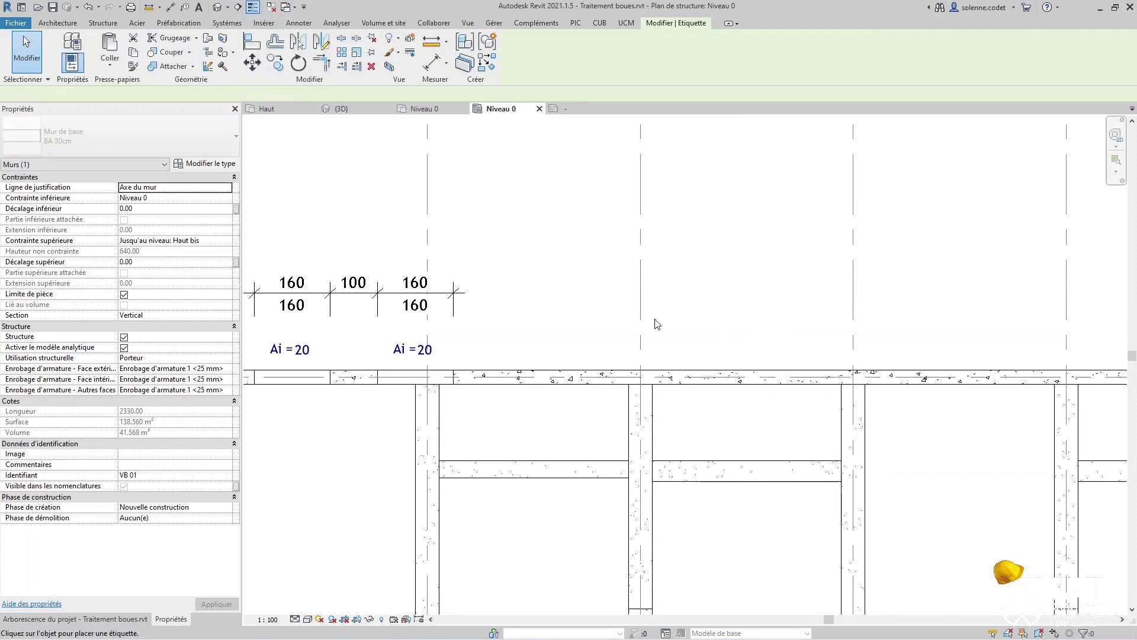
click(594, 374)
click(595, 334)
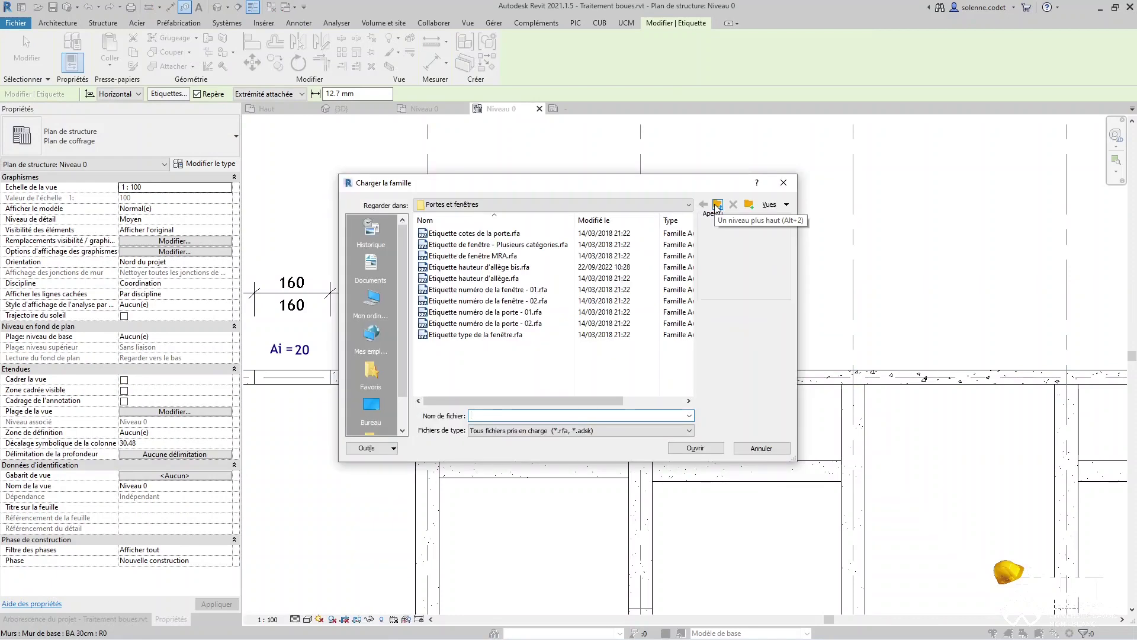
click(716, 207)
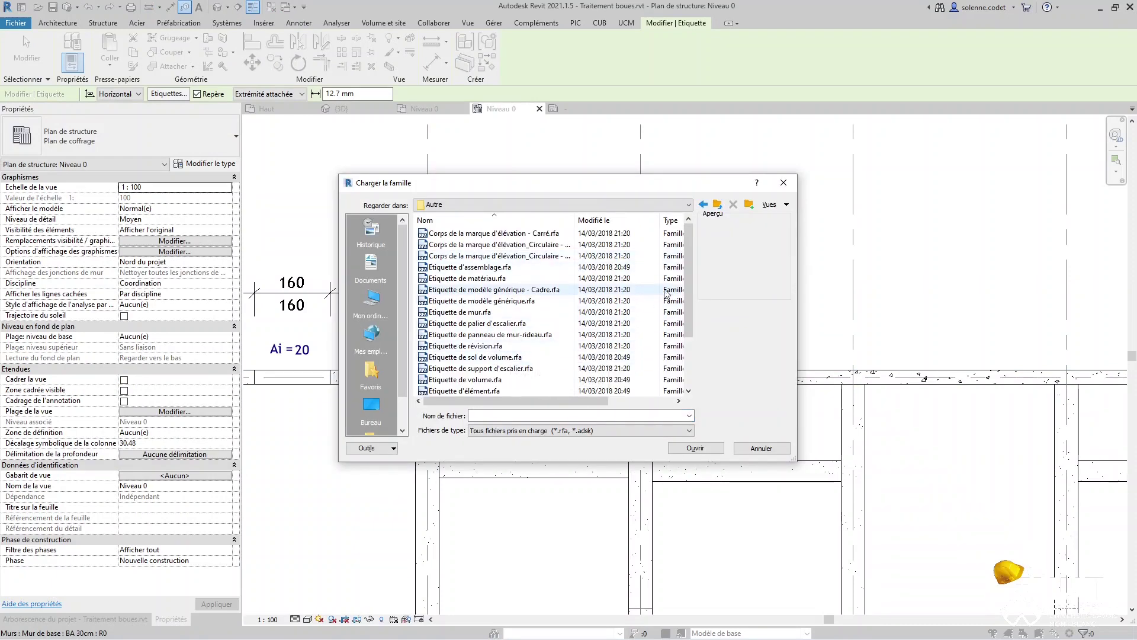
click(462, 312)
click(690, 450)
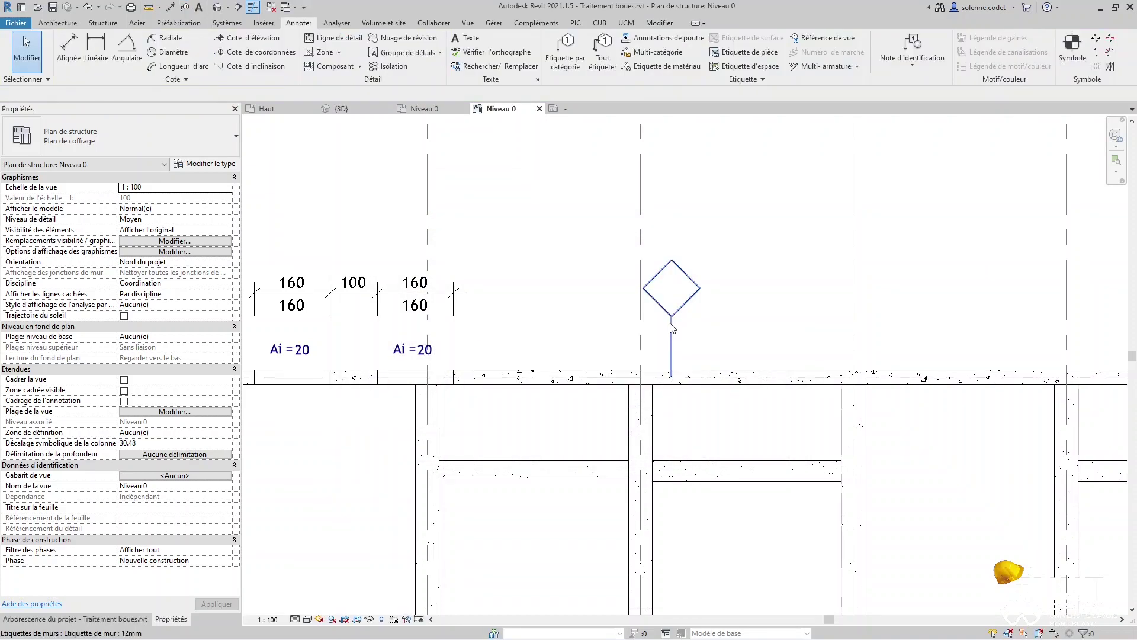
Replace Marque de type with Identifiant in the wall tag family's label, and reload the family into the project
click(672, 327)
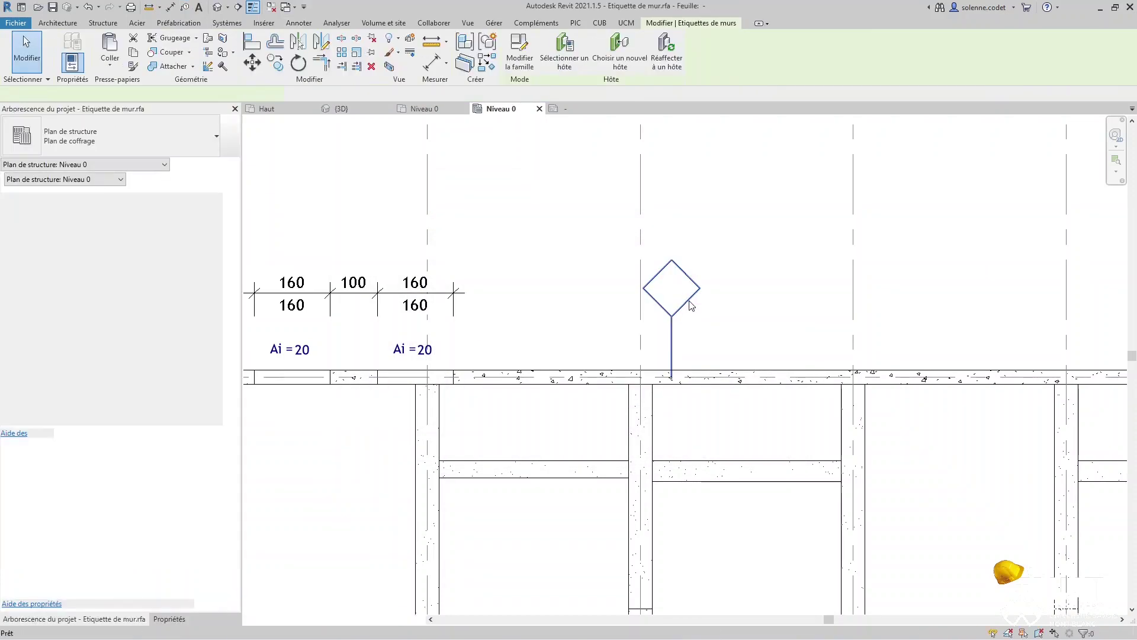
double_click(692, 305)
click(692, 305)
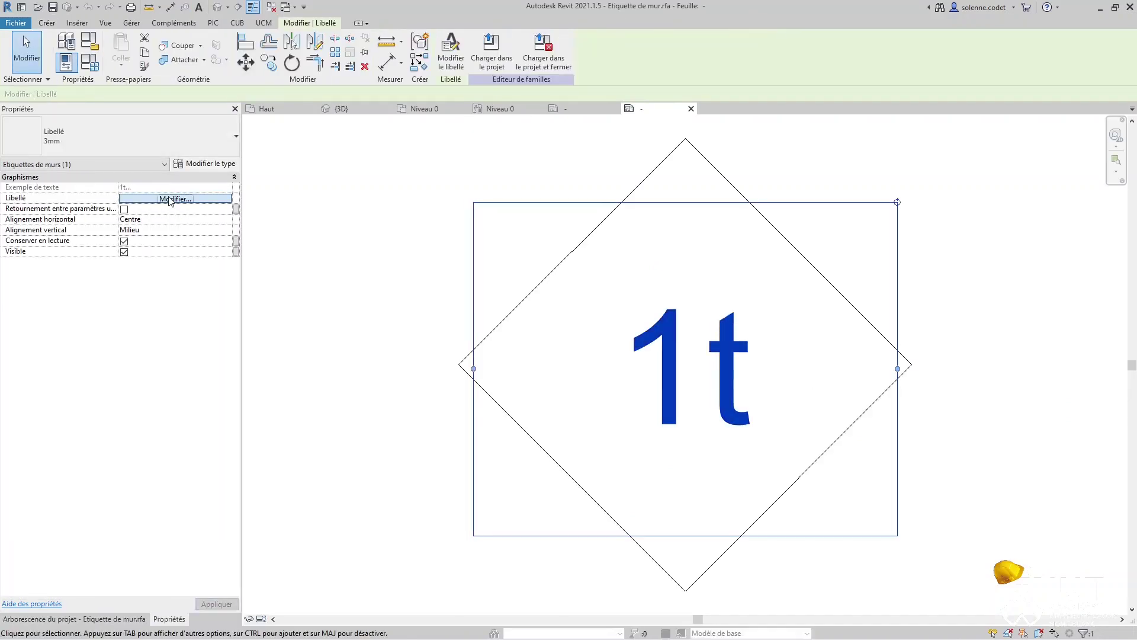
click(171, 198)
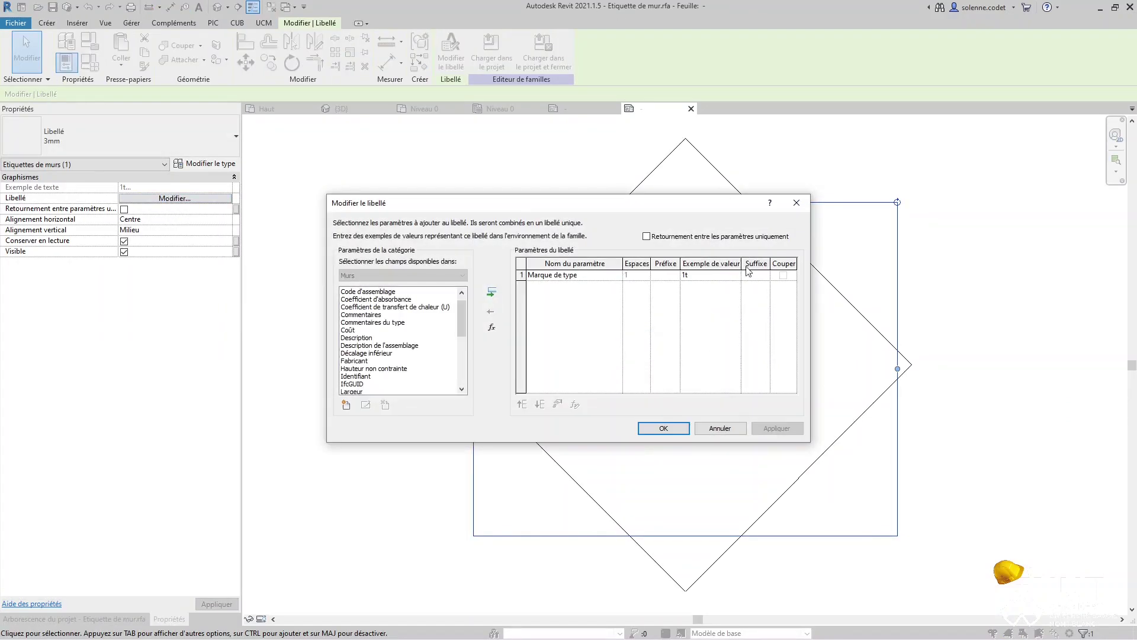
click(599, 276)
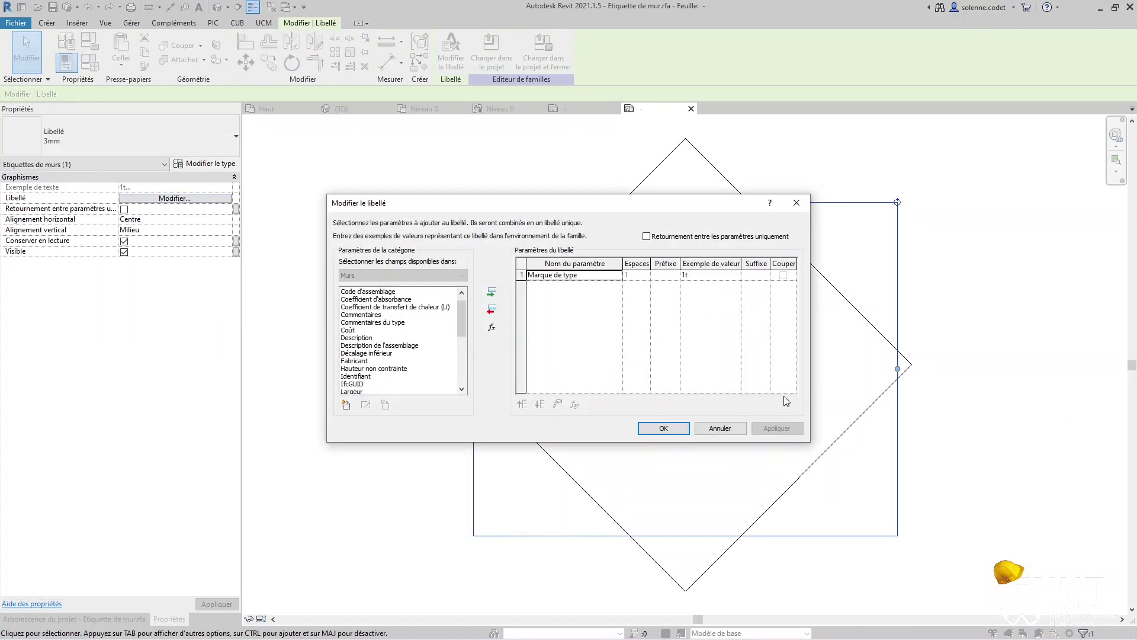
click(491, 310)
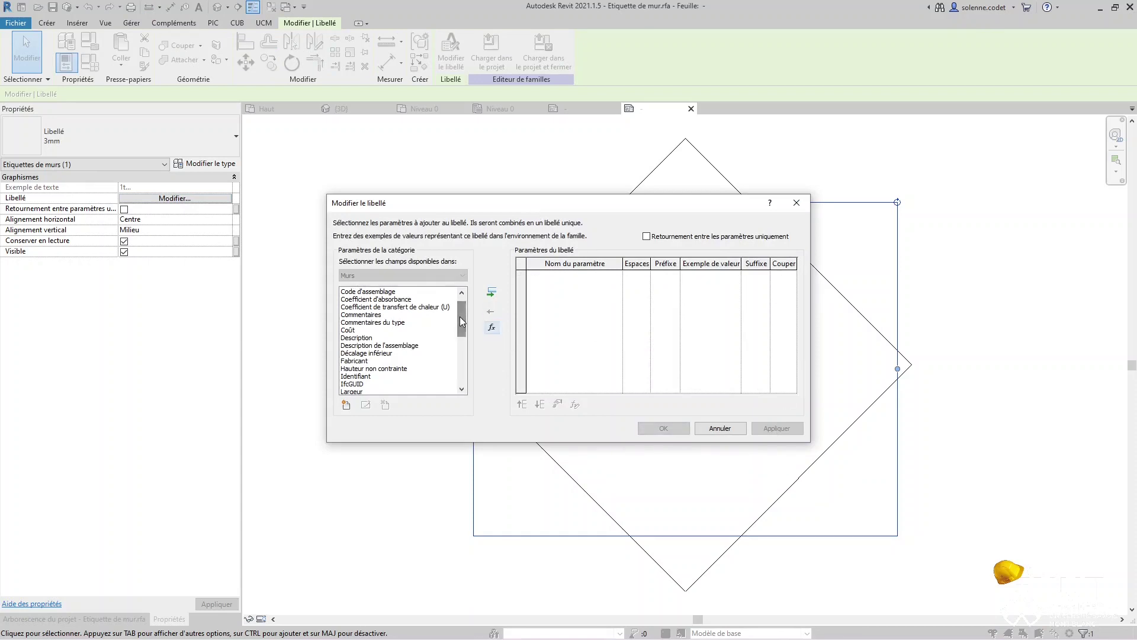
drag(460, 315, 460, 341)
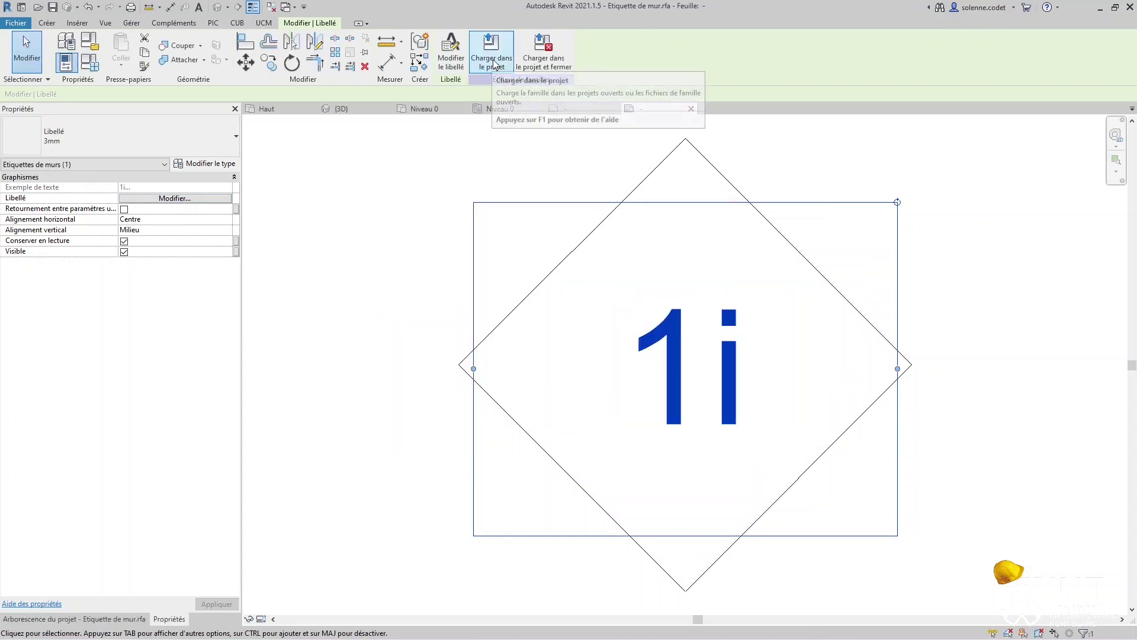
click(494, 63)
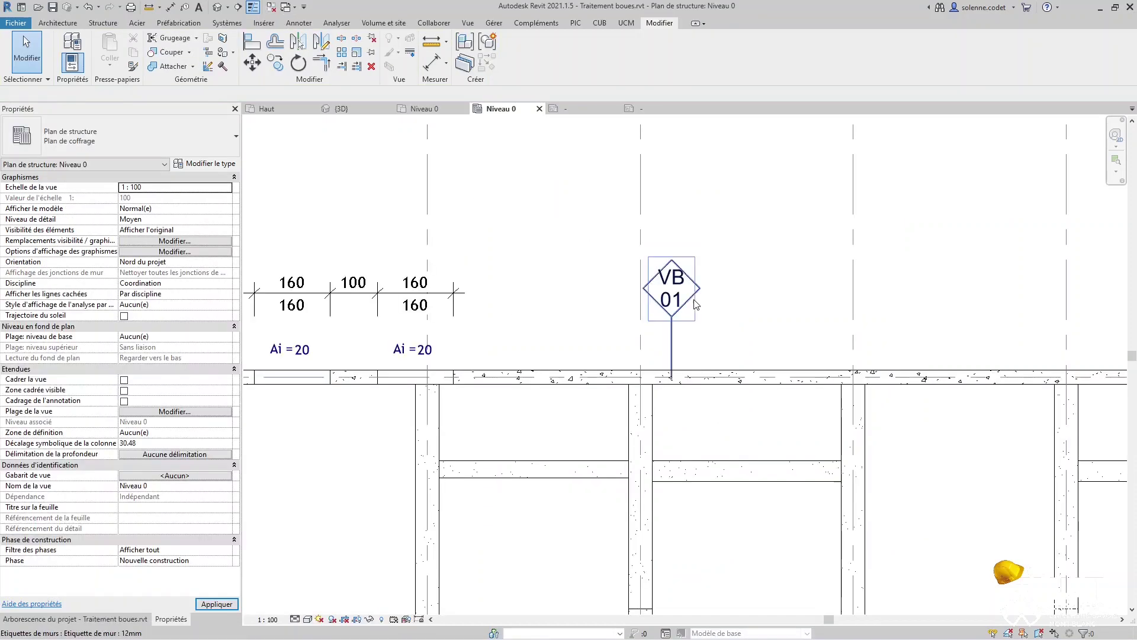
Turn off the leader line on the grid D wall tag
click(696, 303)
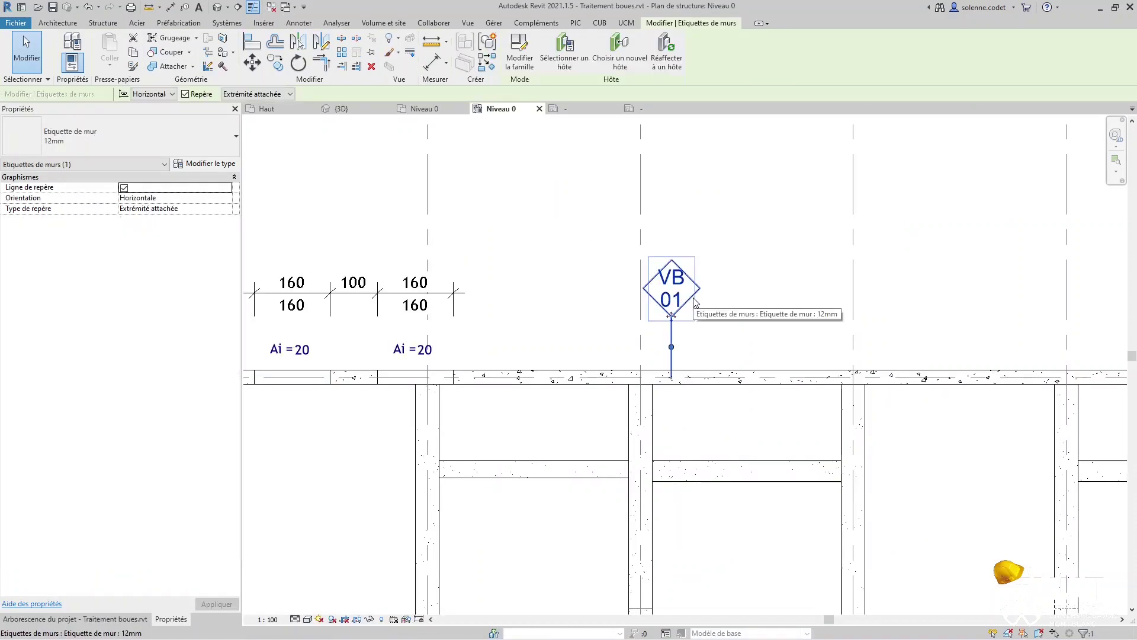
click(124, 188)
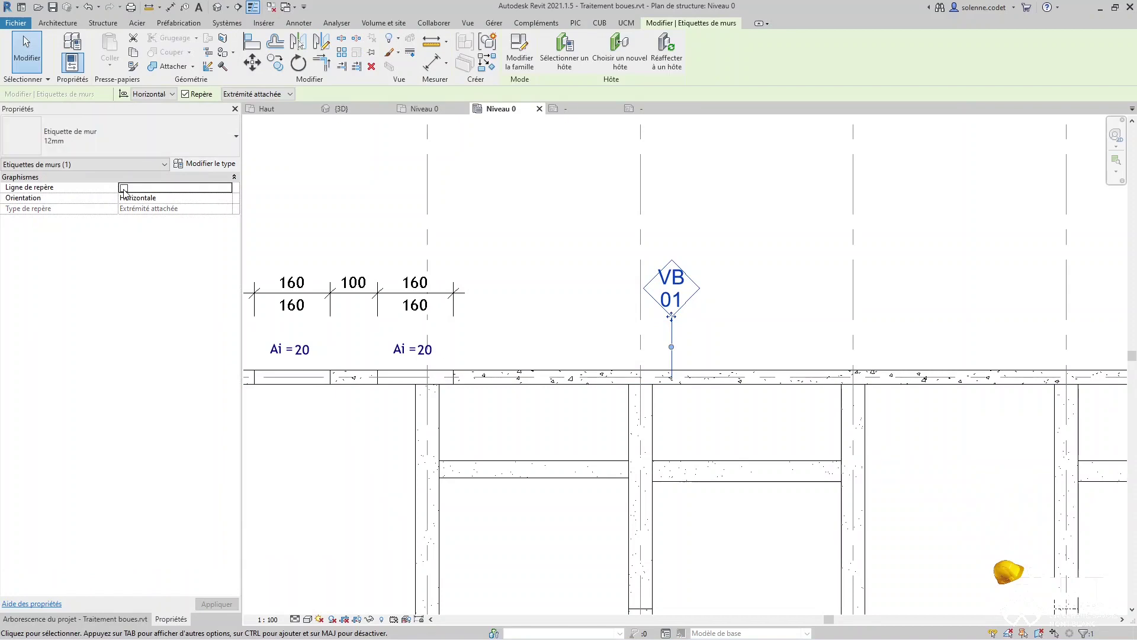
Delete the diamond outline from the wall tag family and widen its label box so the text fits on one line
double_click(696, 290)
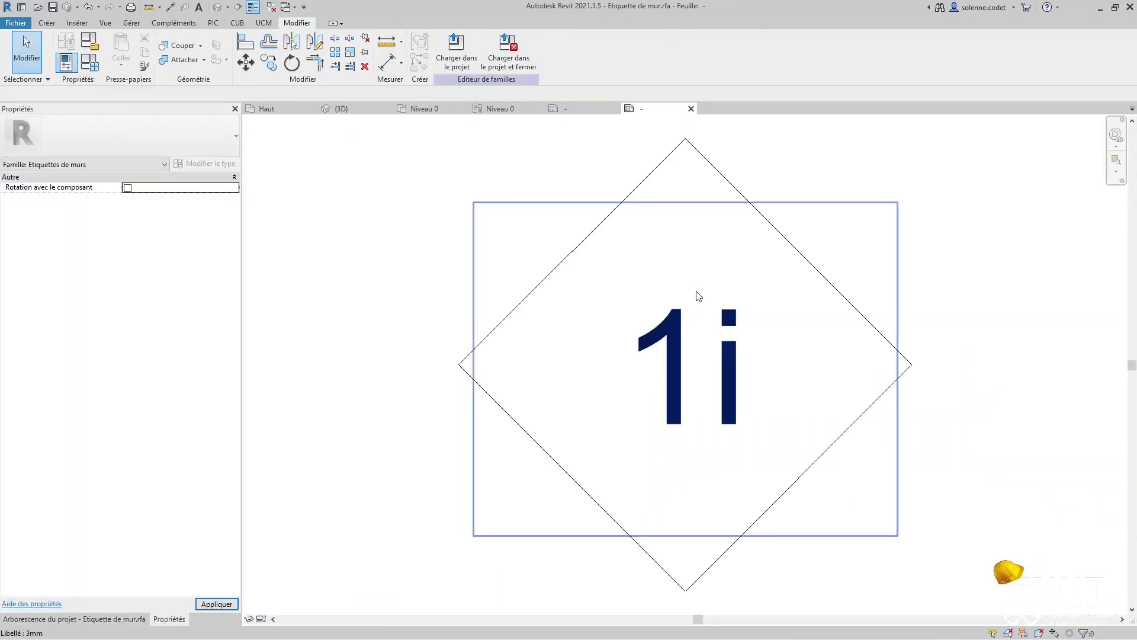
click(875, 328)
key(Delete)
key(Delete)
click(595, 503)
key(Delete)
click(568, 256)
key(Delete)
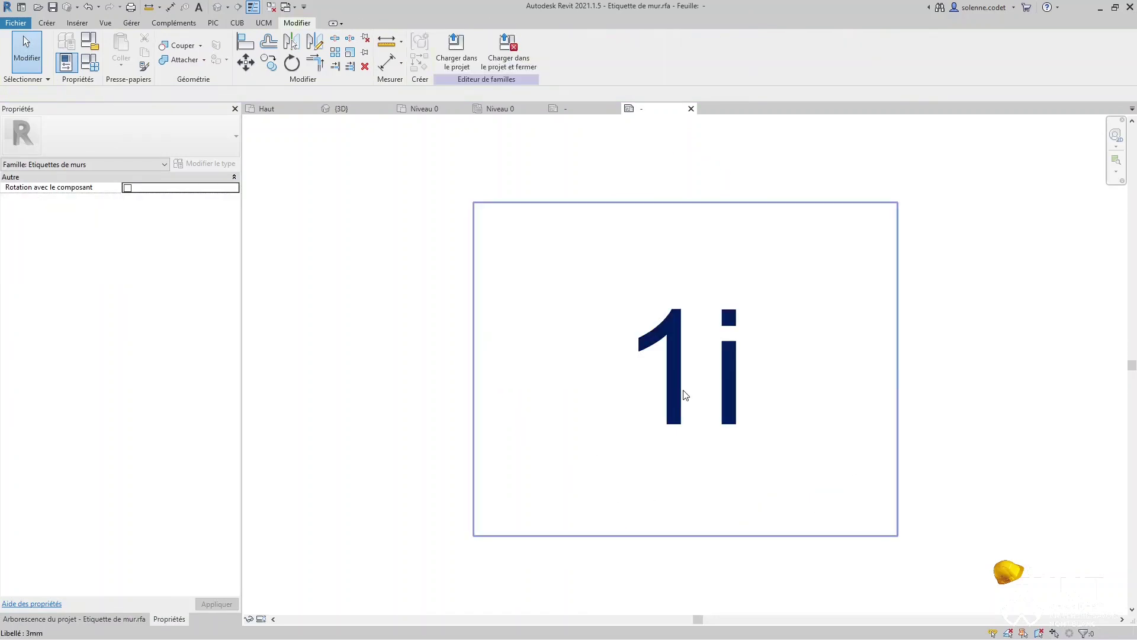
click(685, 395)
drag(898, 368, 981, 368)
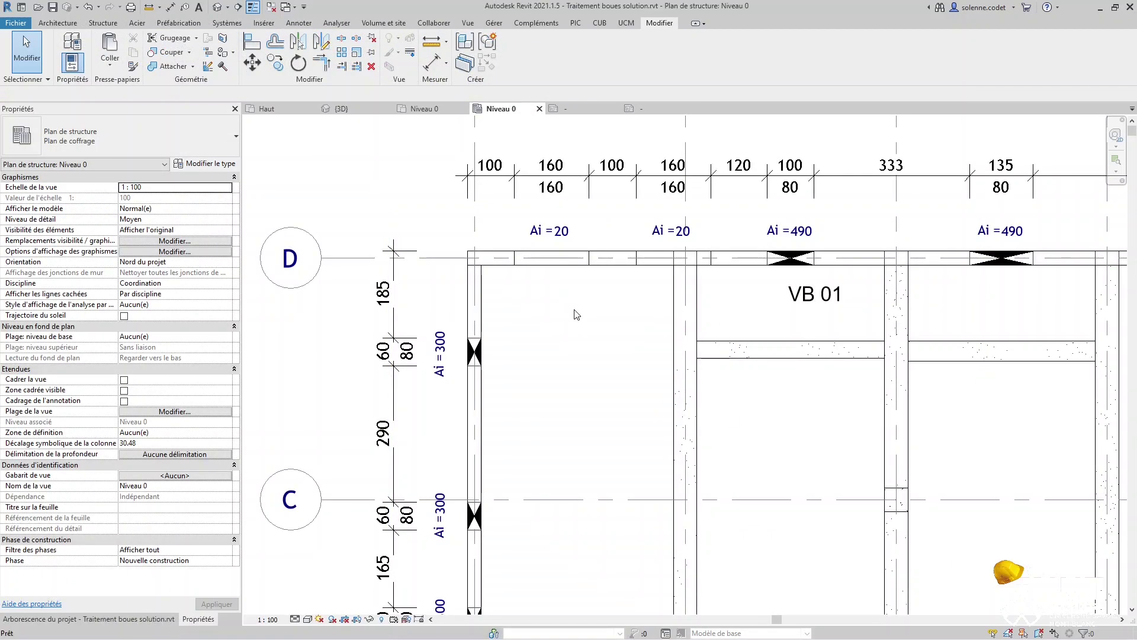
Override the surface transparency of the Murs category in the Niveau 0 view of Traitement boues solution.rvt
key(v)
key(g)
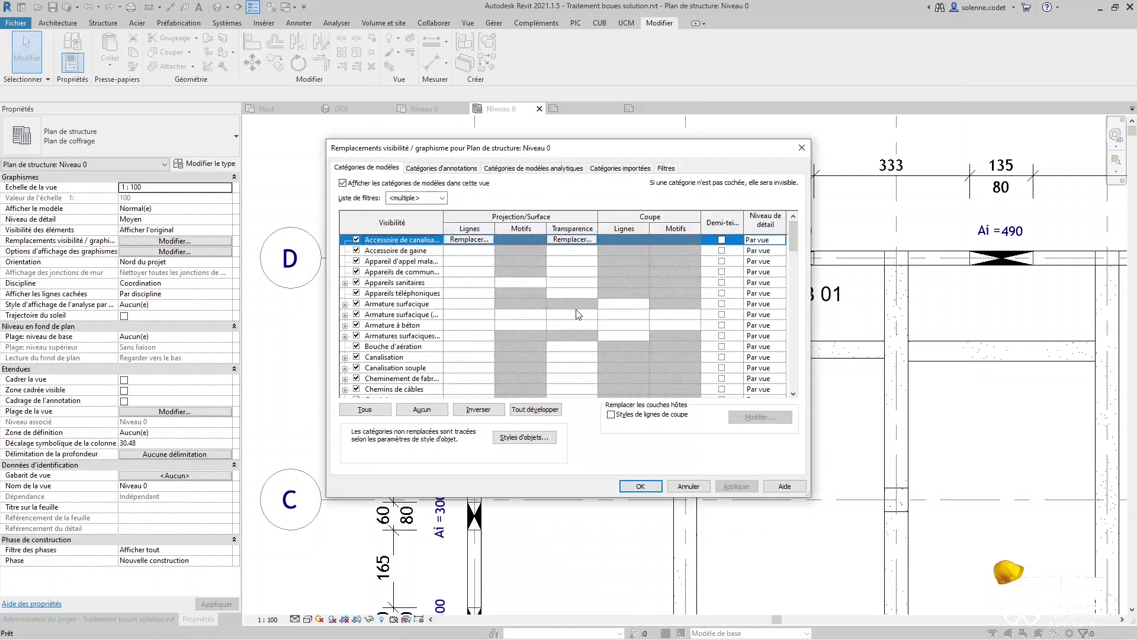
drag(795, 240, 802, 336)
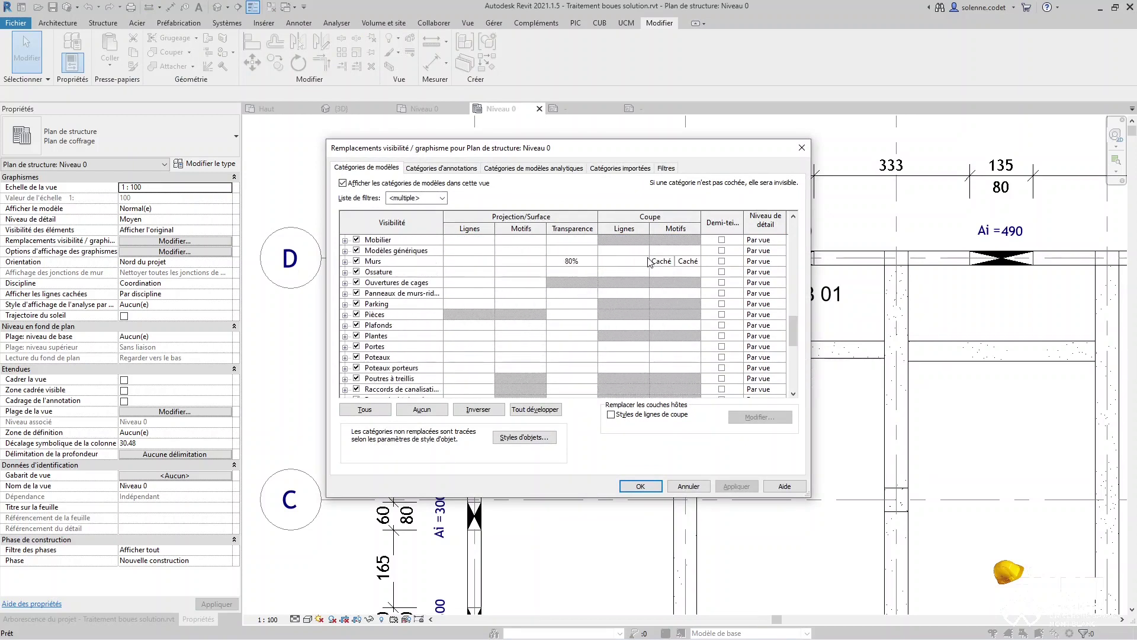
drag(697, 154, 742, 358)
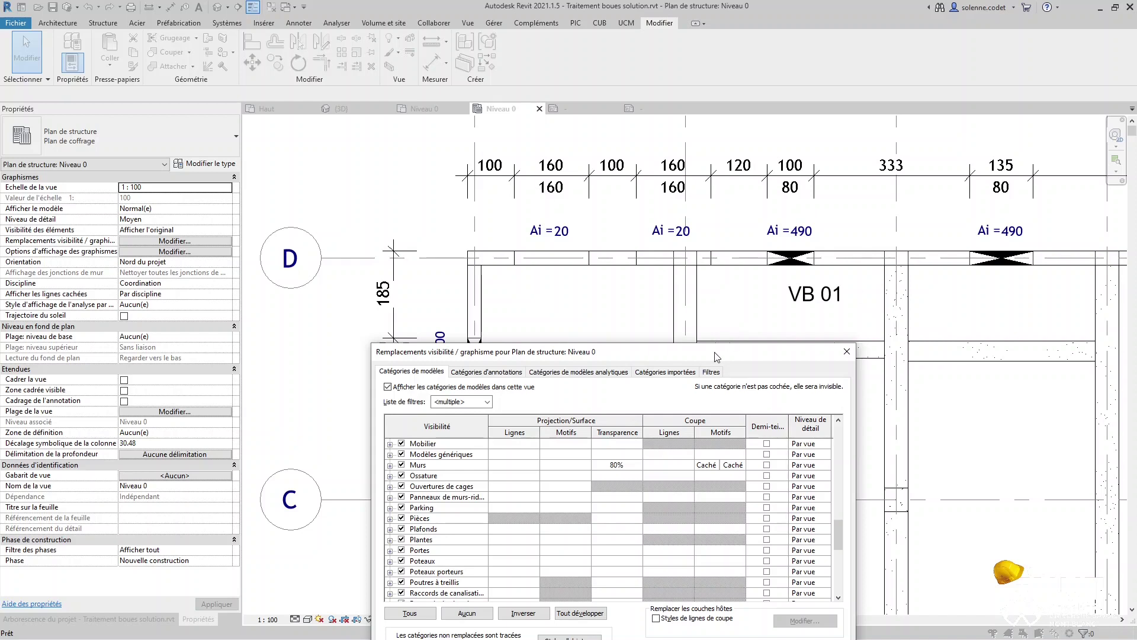
drag(737, 356, 762, 296)
click(642, 405)
click(649, 406)
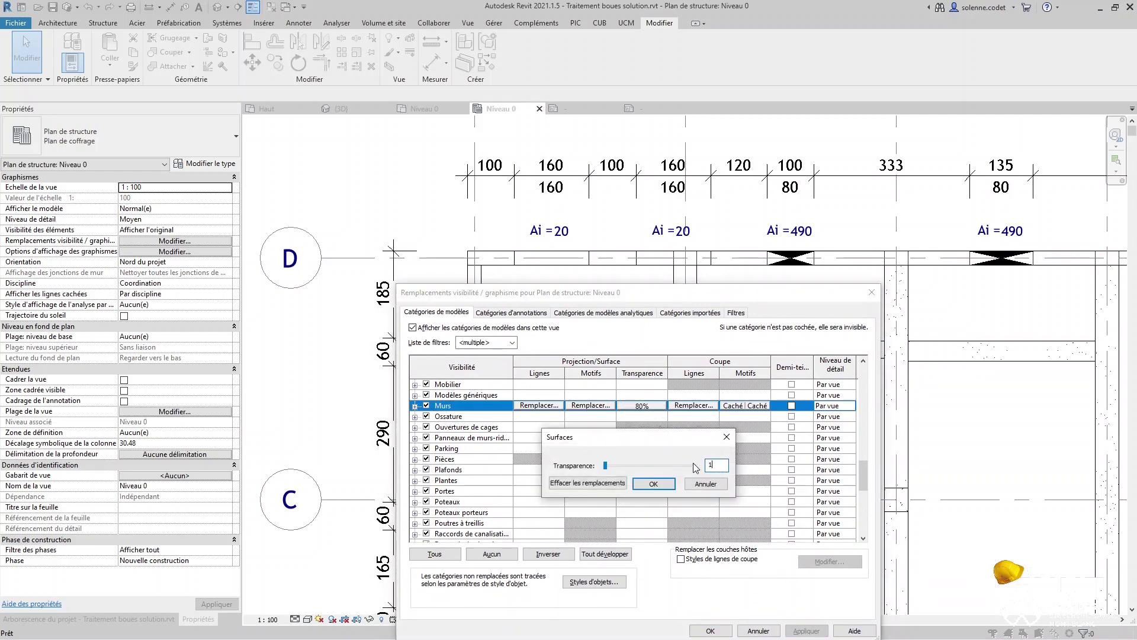
click(666, 483)
Make the foreground and background cut patterns of the Murs category visible and apply the view overrides
click(739, 407)
click(739, 408)
click(602, 415)
click(603, 463)
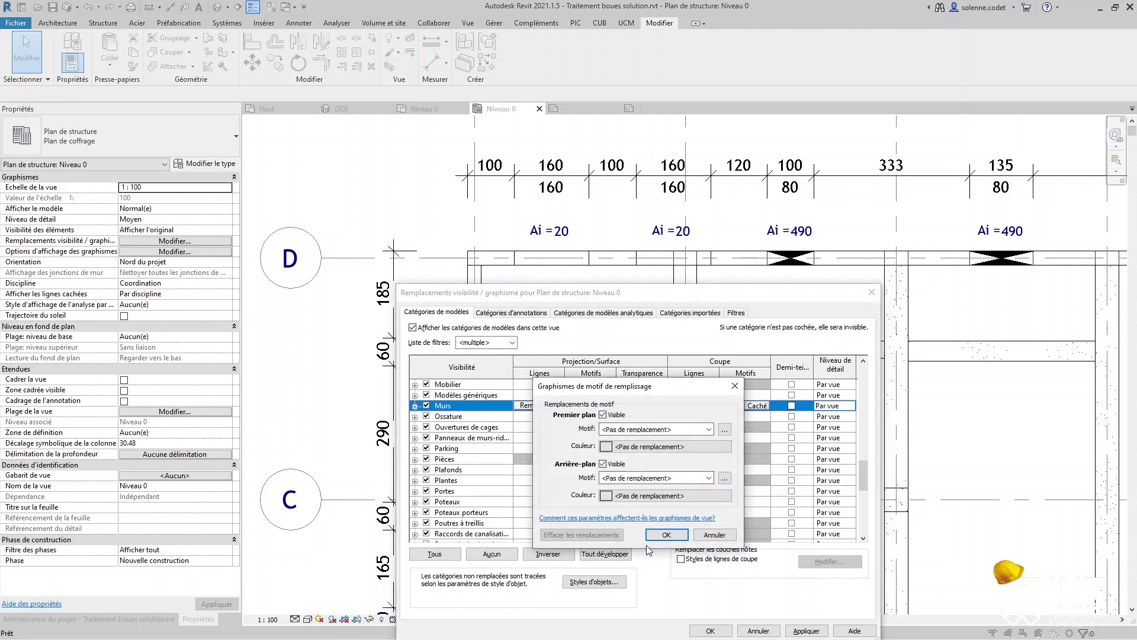
click(663, 534)
key(Return)
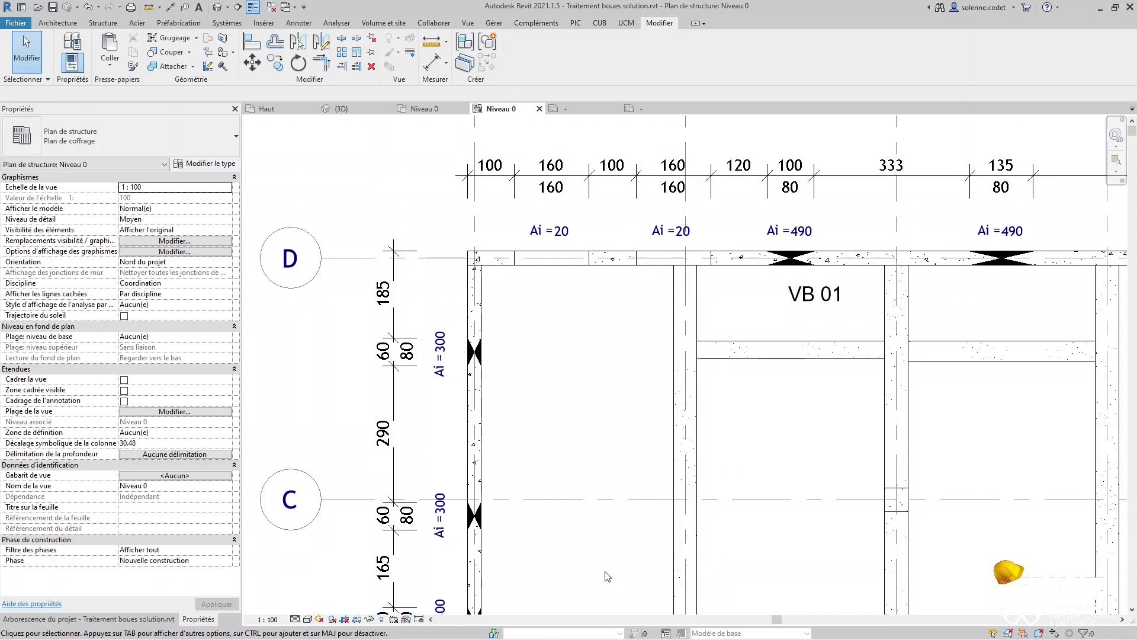